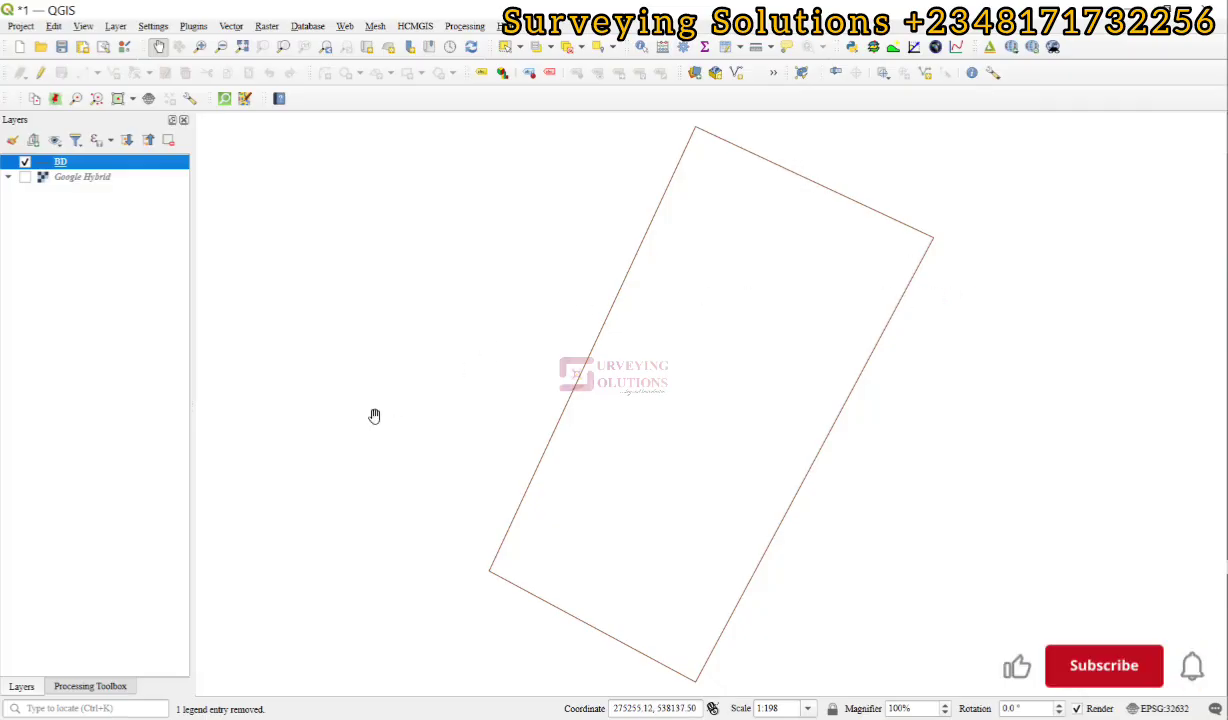
Run Explode lines on the BD layer to create an Exploded layer, then hide BD
click(97, 686)
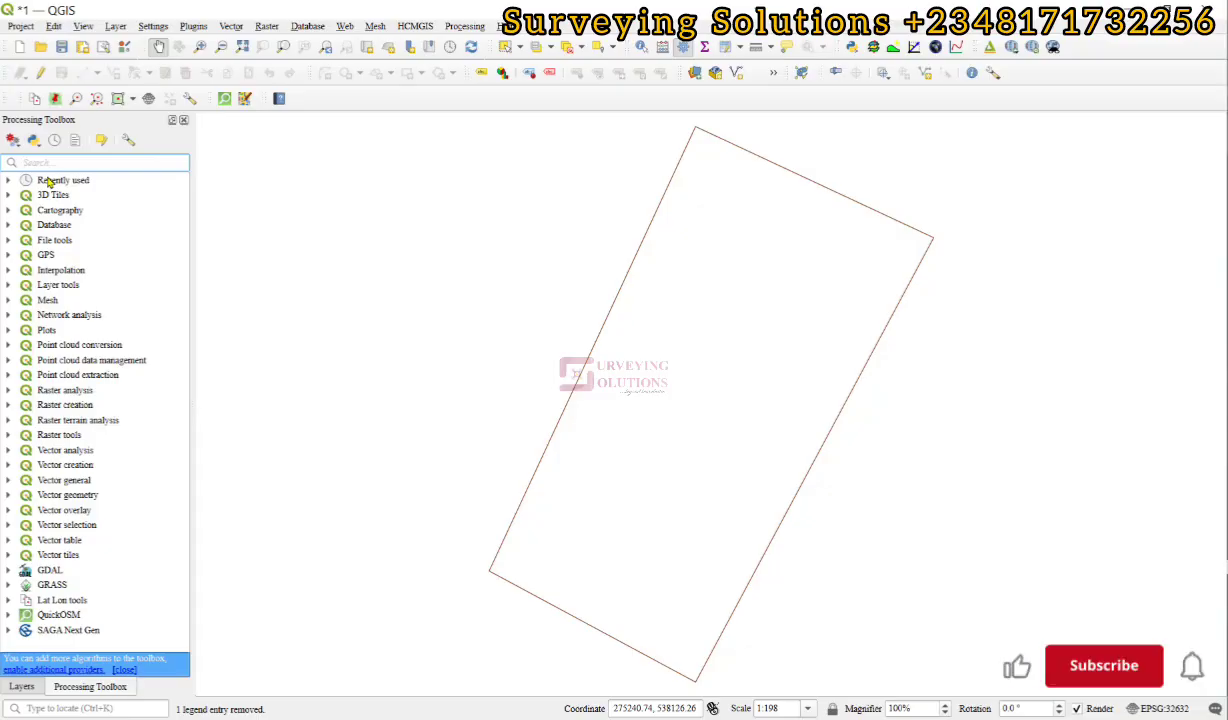
text(explode)
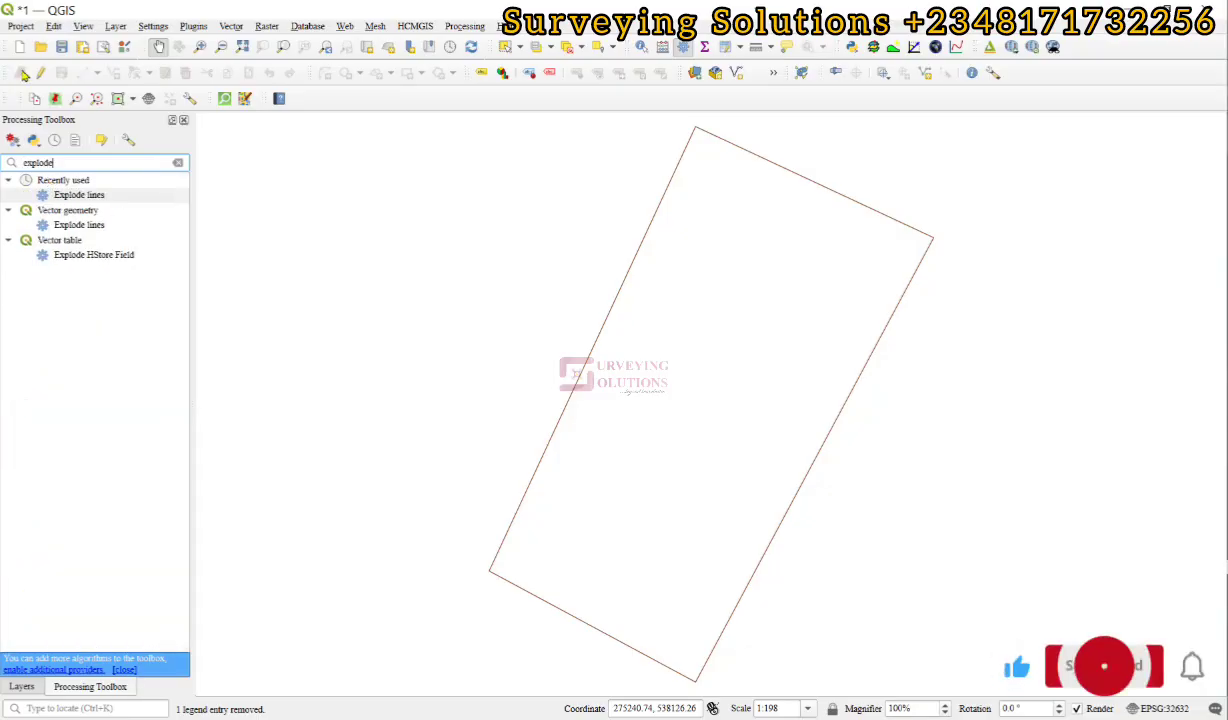
click(72, 229)
double_click(71, 231)
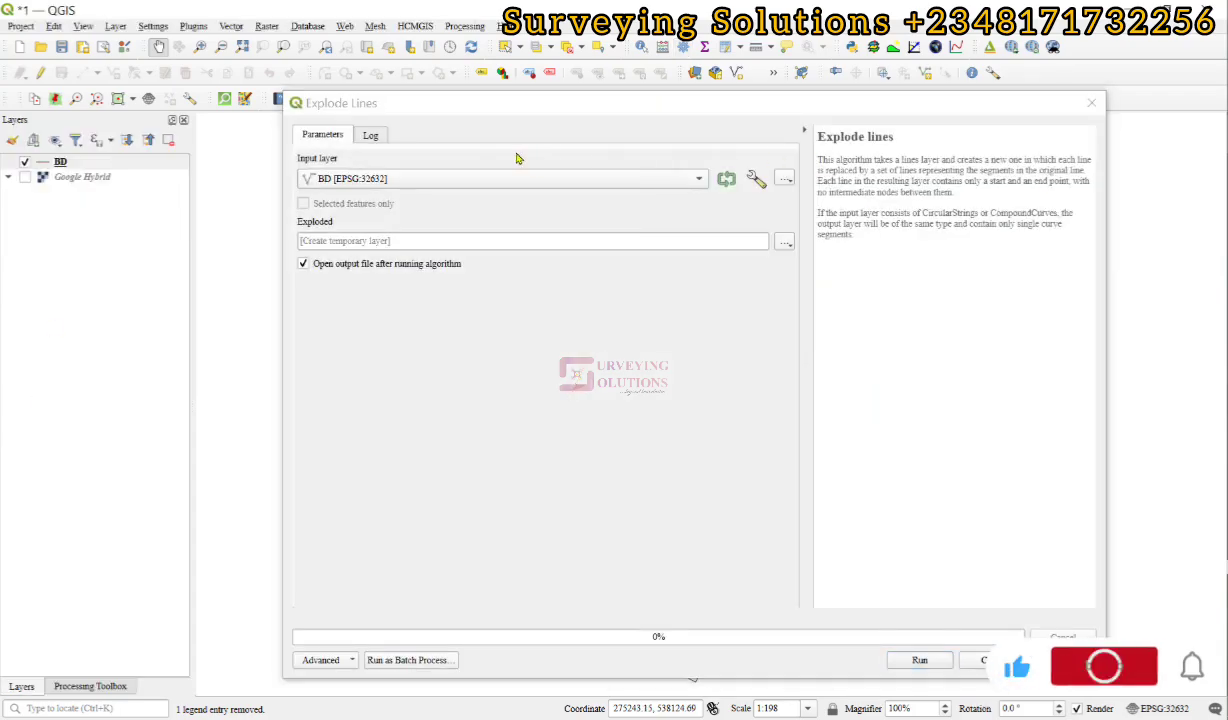
click(357, 183)
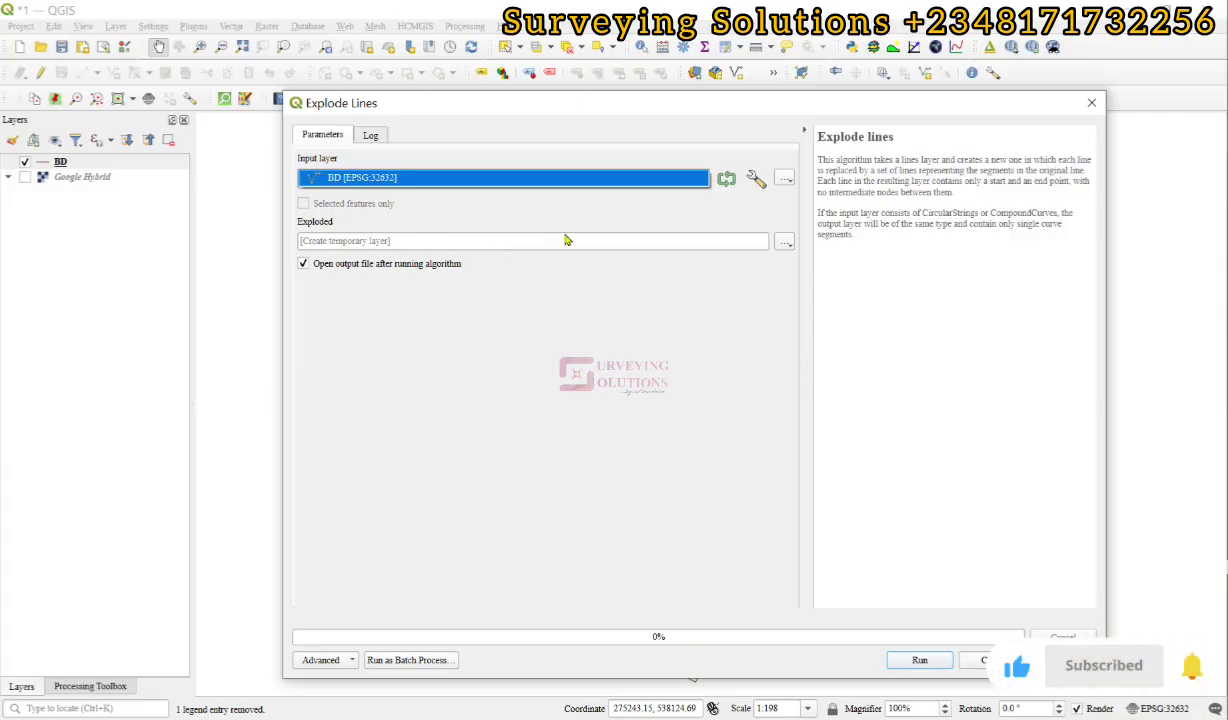
click(919, 660)
key(Escape)
click(24, 176)
click(60, 176)
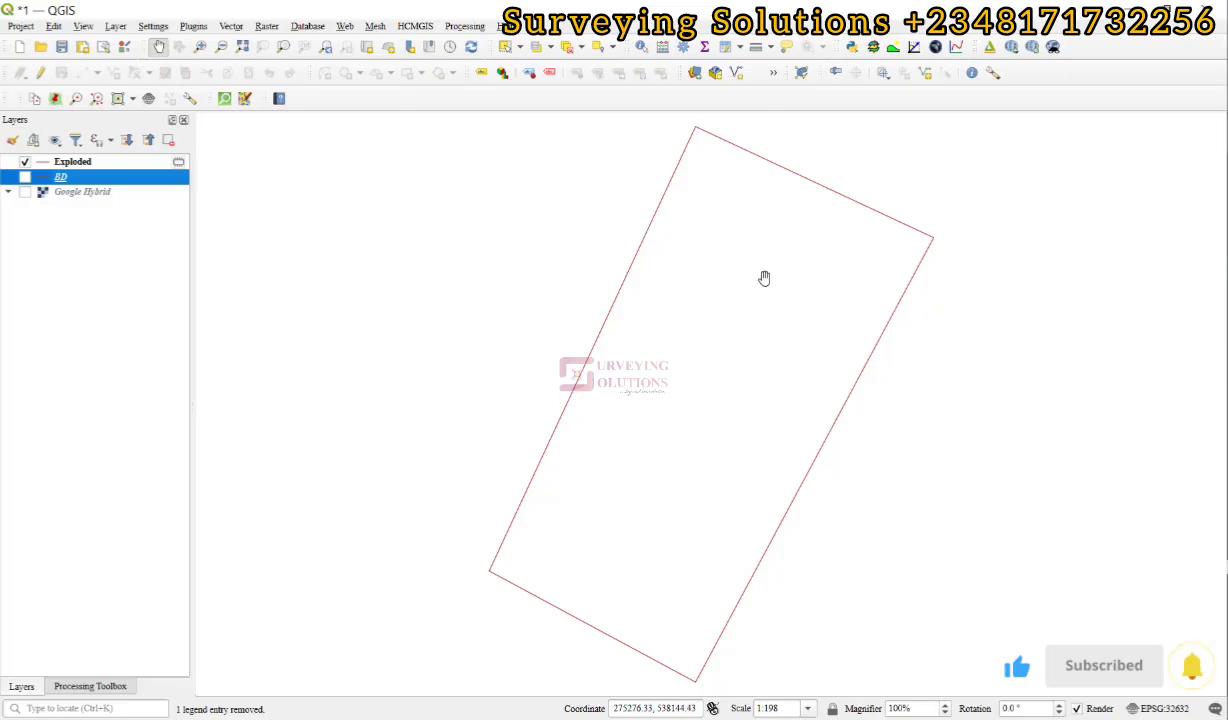
Open the Exploded layer's Properties dialog and move it fully onto the screen
right_click(77, 164)
click(77, 168)
right_click(77, 168)
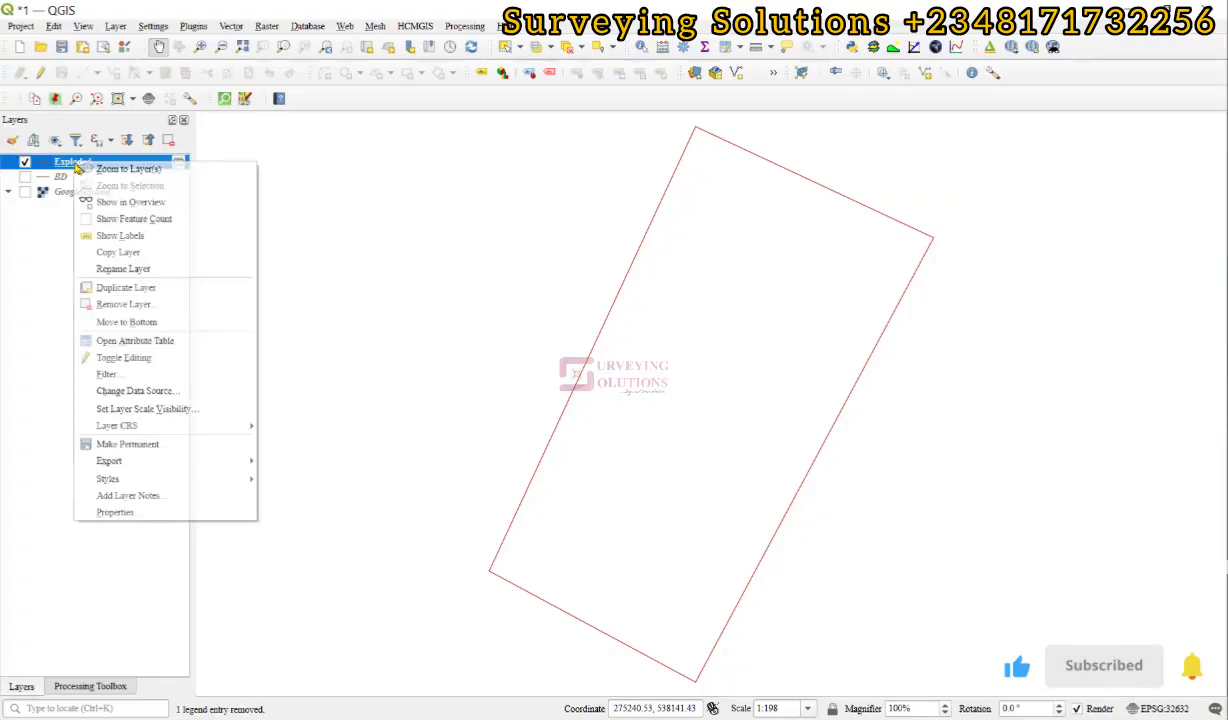
click(127, 511)
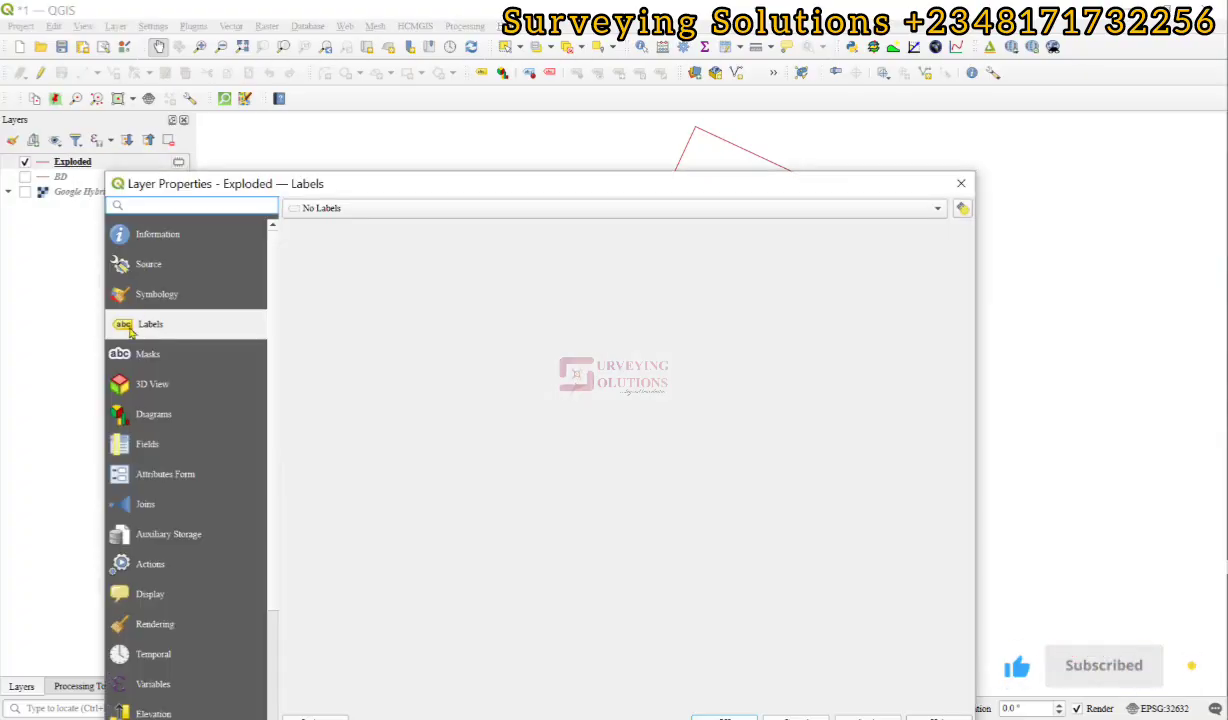
drag(410, 184, 452, 86)
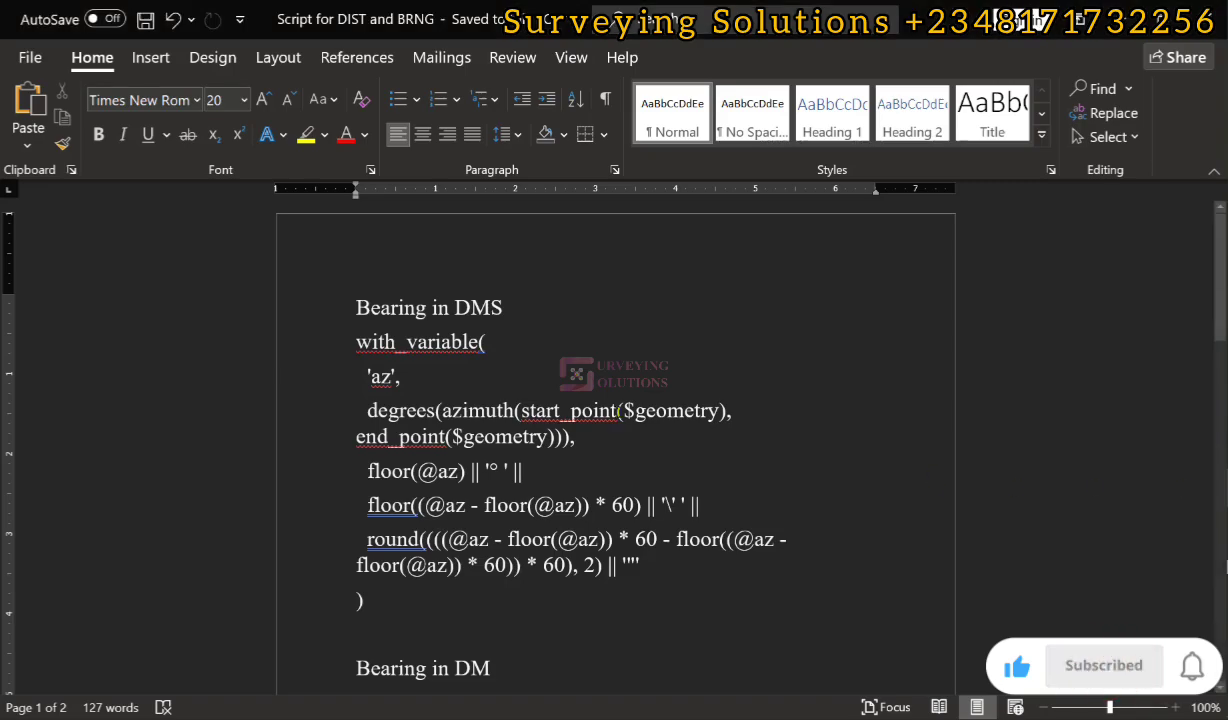
Find 'Distance to 2 d.p.' in the Word script and select the round(length($geometry), 2) line
scroll(516, 309, down, 3)
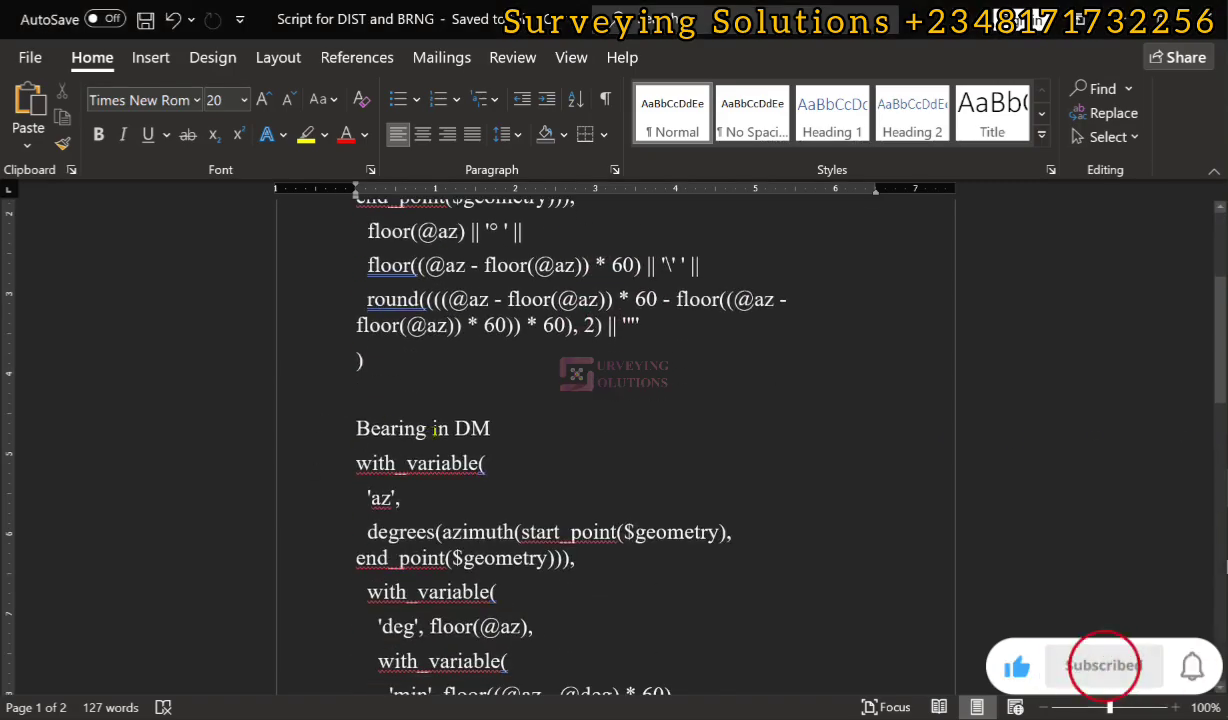
scroll(529, 426, down, 12)
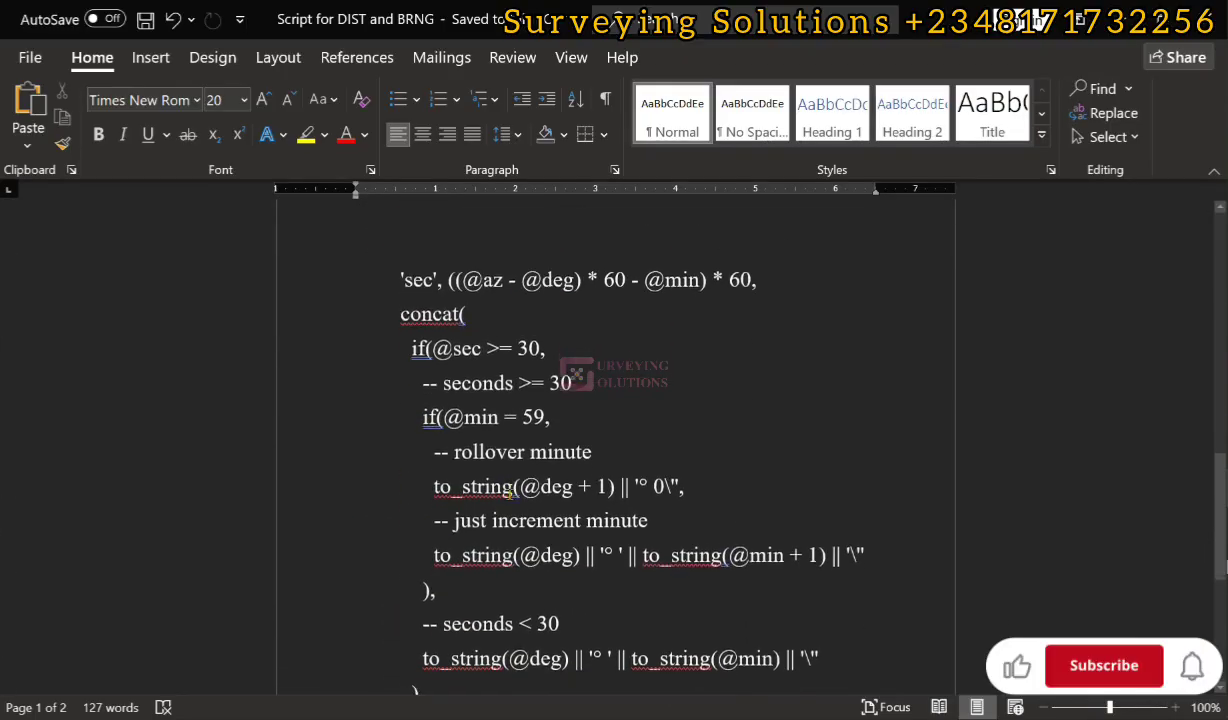
scroll(509, 506, down, 1)
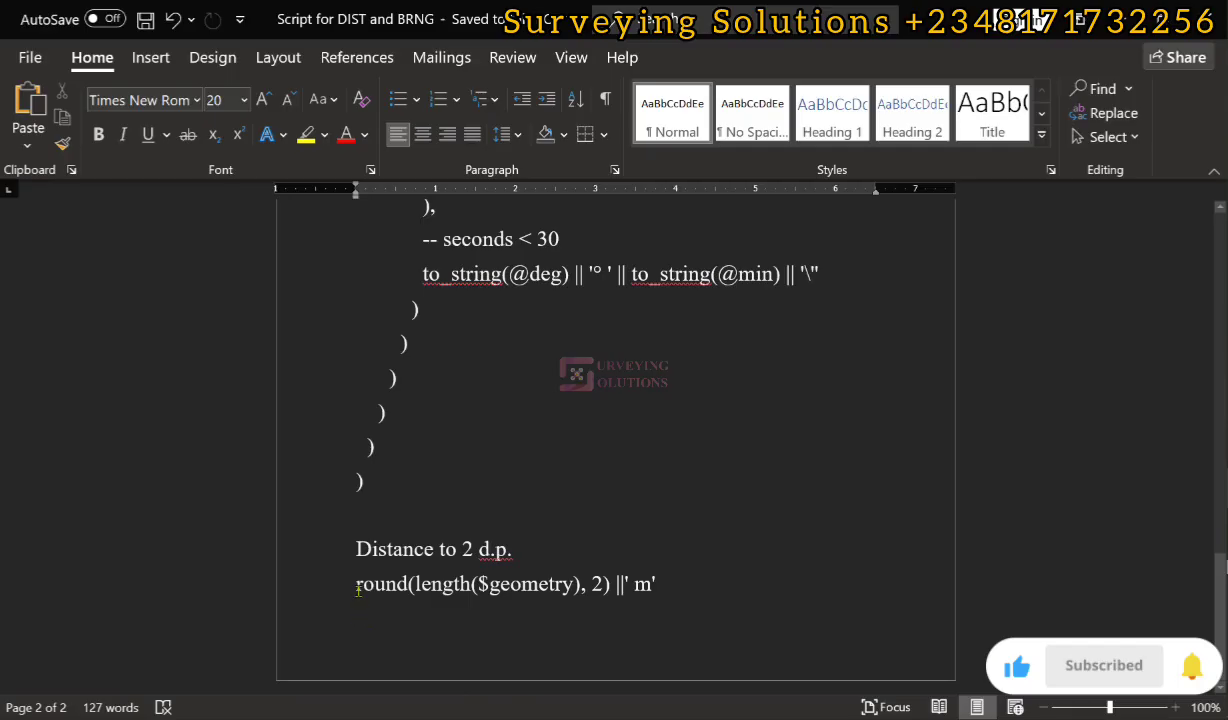
drag(412, 588, 660, 583)
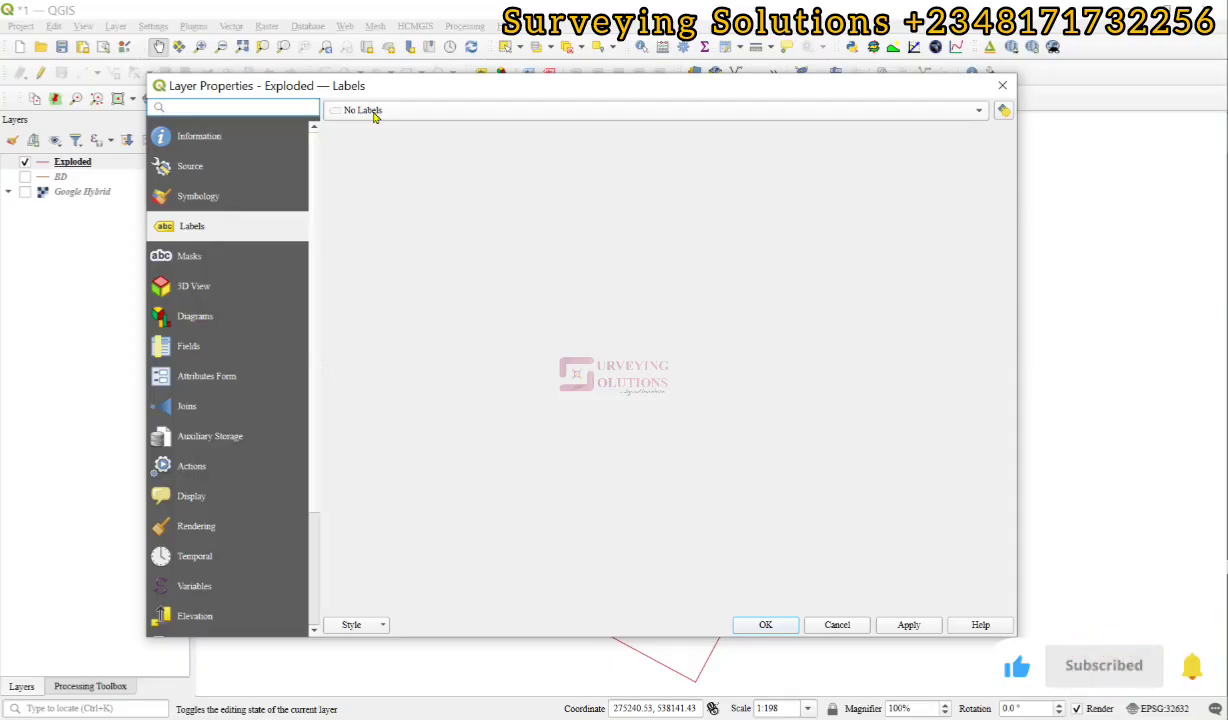
Change the Exploded layer's labelling mode from No Labels to Rule-based Labeling
click(374, 112)
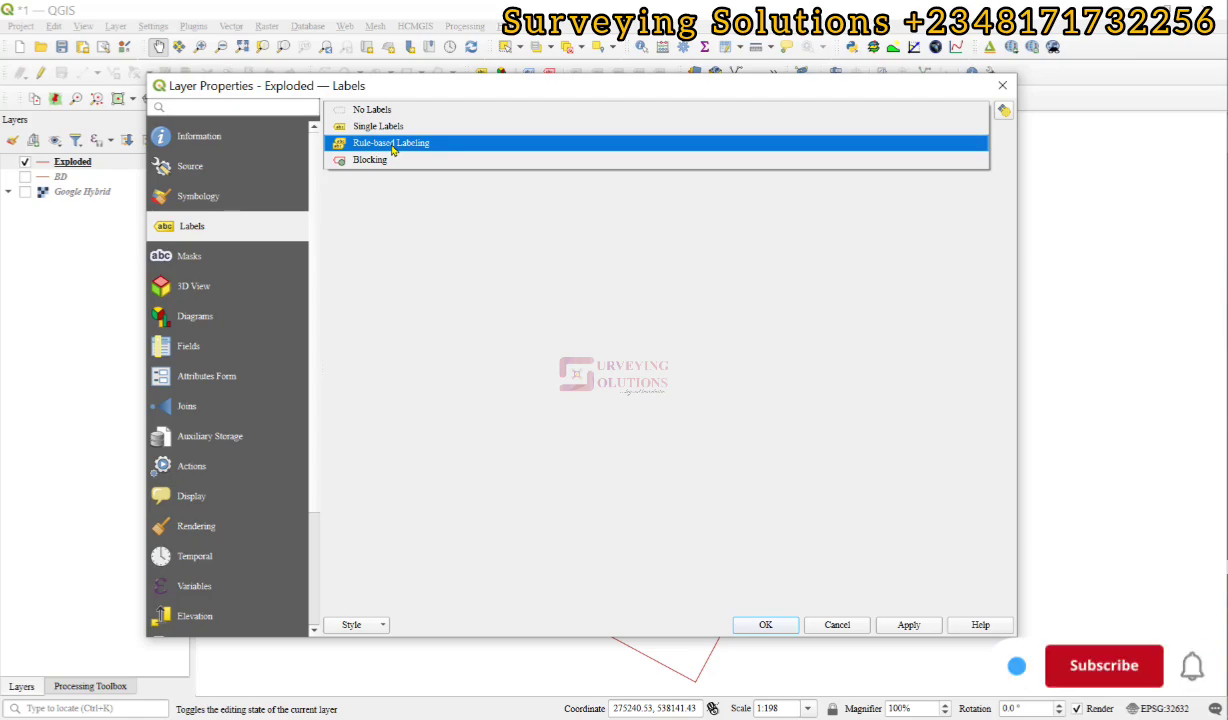
click(392, 145)
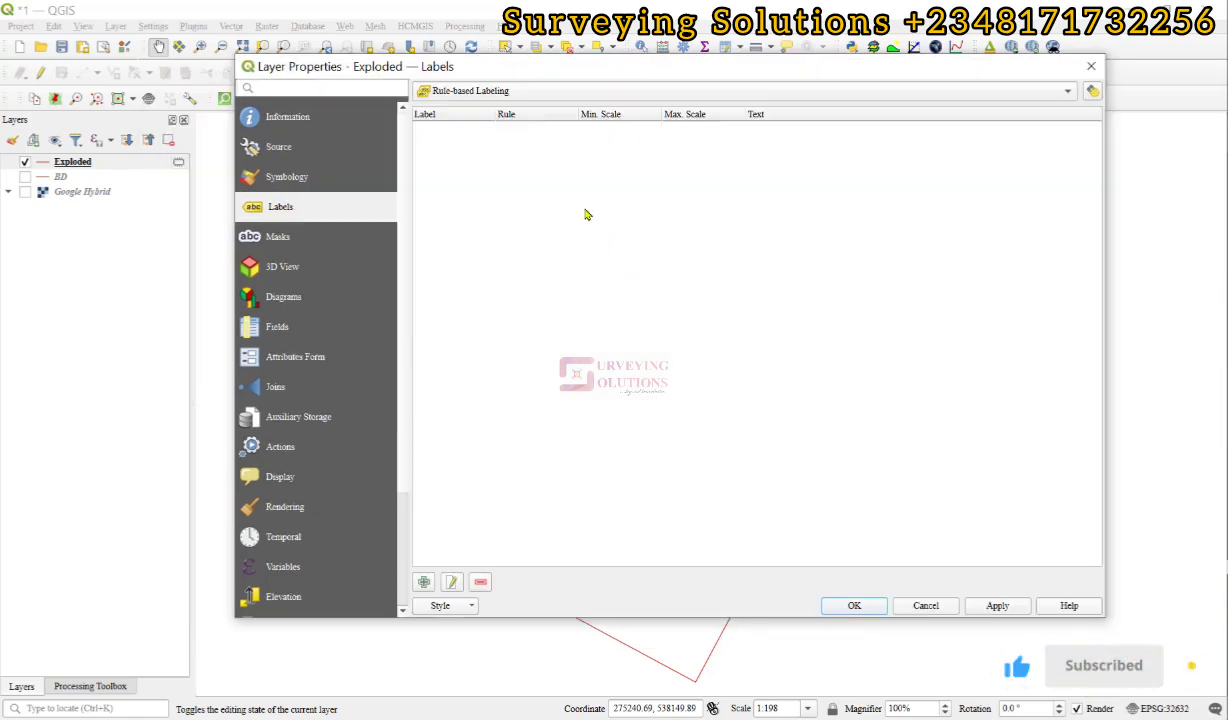
Take the distance expression round(length($geometry), 2) ||' m' from the Word script back to QGIS
key(alt+Tab)
click(290, 578)
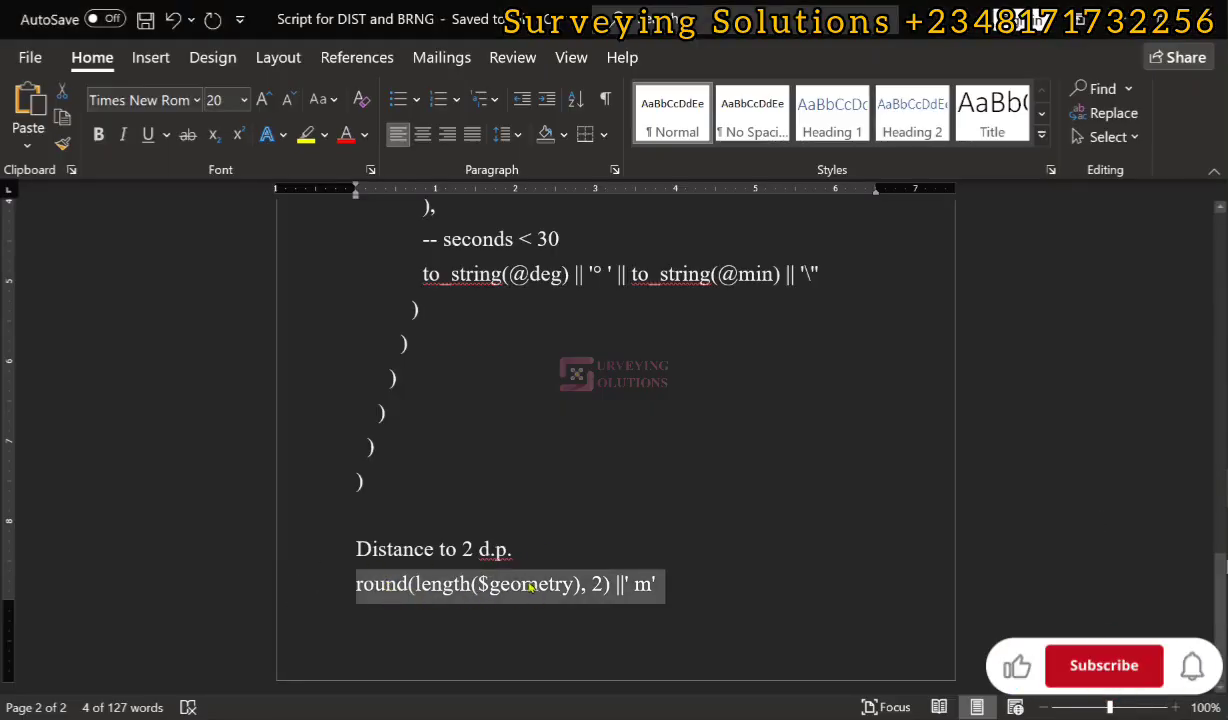
key(alt+Tab)
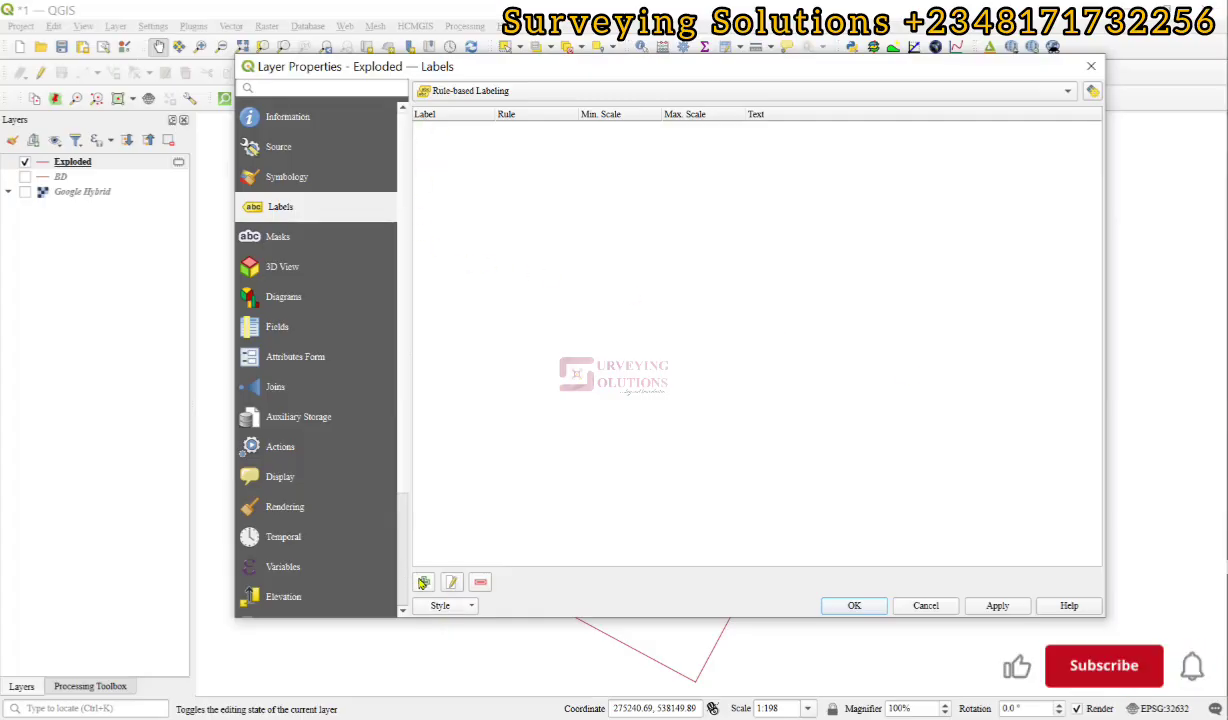
Add a label rule described DIST and paste round(length($geometry), 2) || ' m' as its value
click(423, 582)
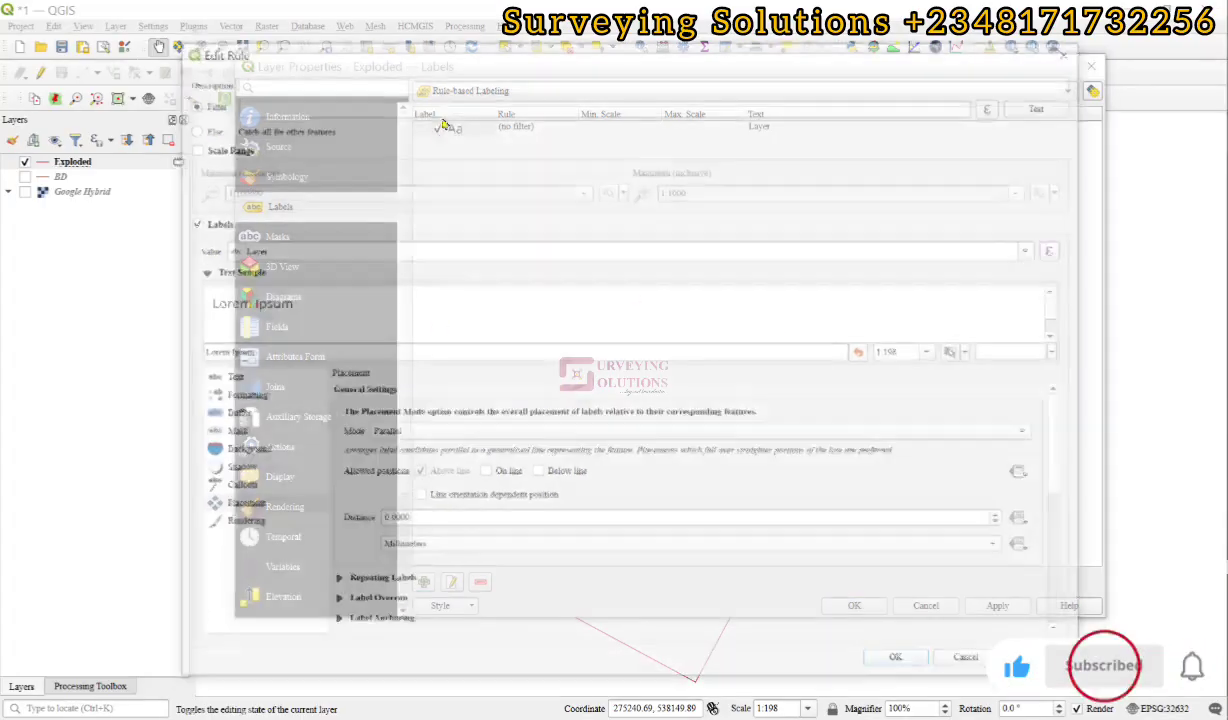
click(313, 81)
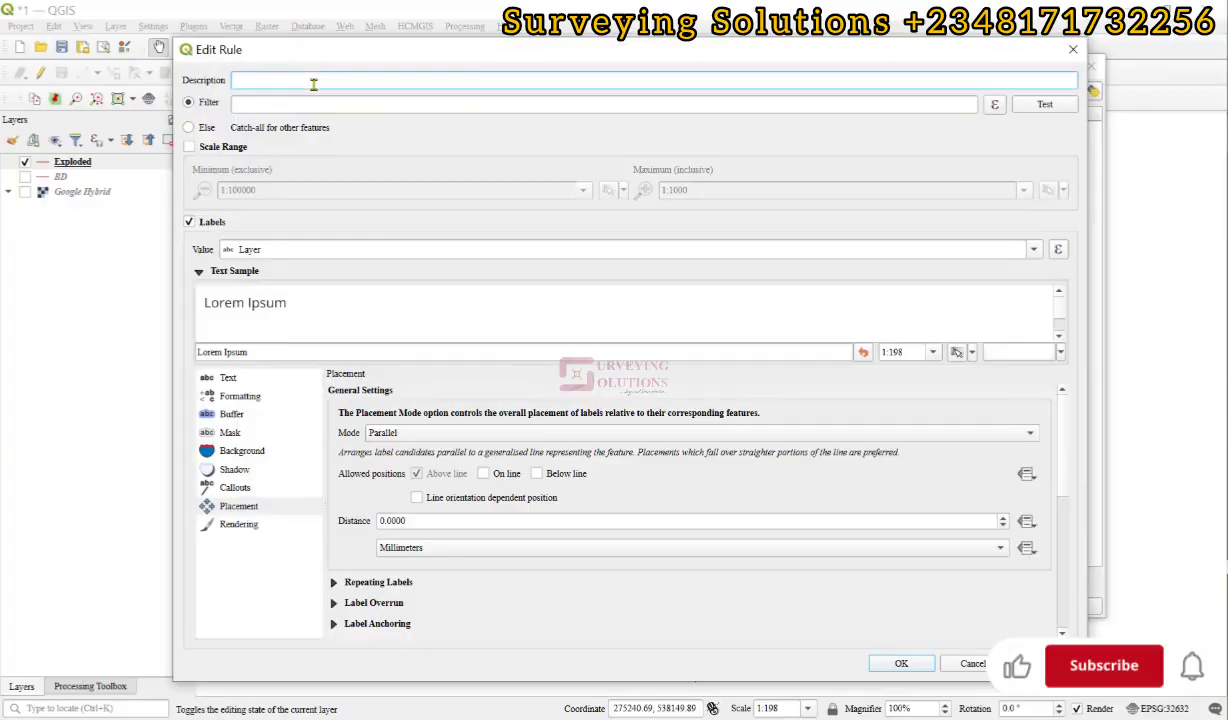
text(DIST.)
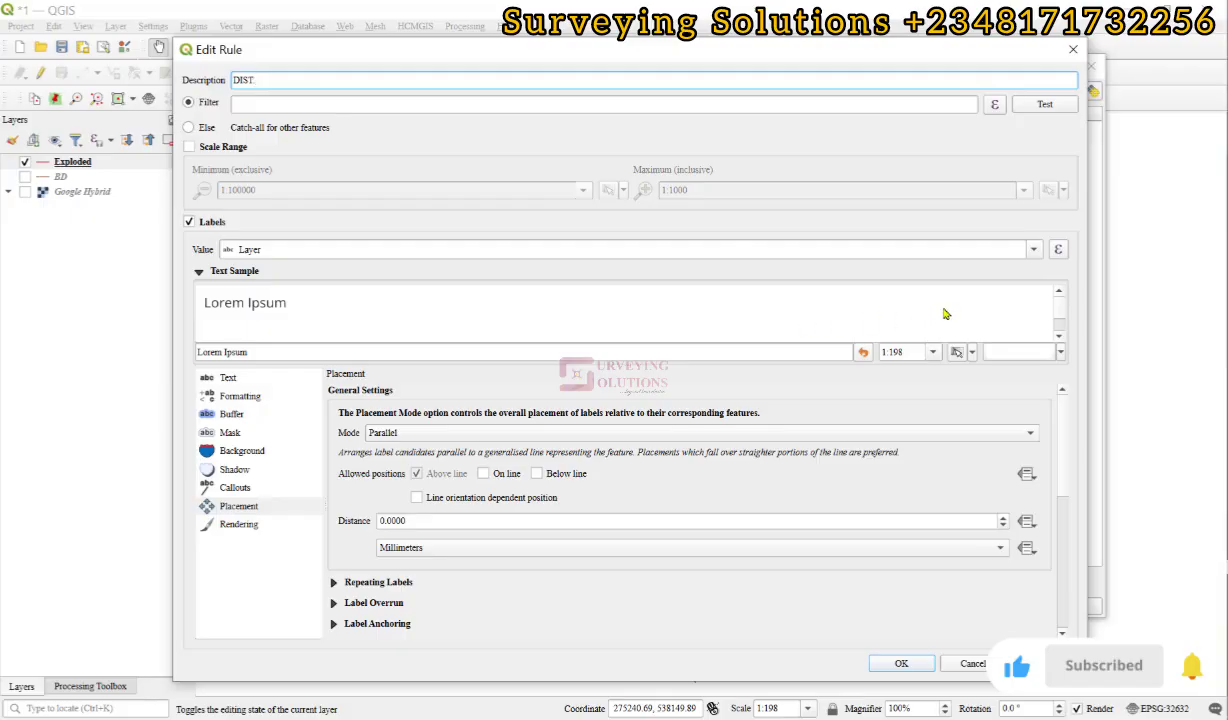
click(1059, 252)
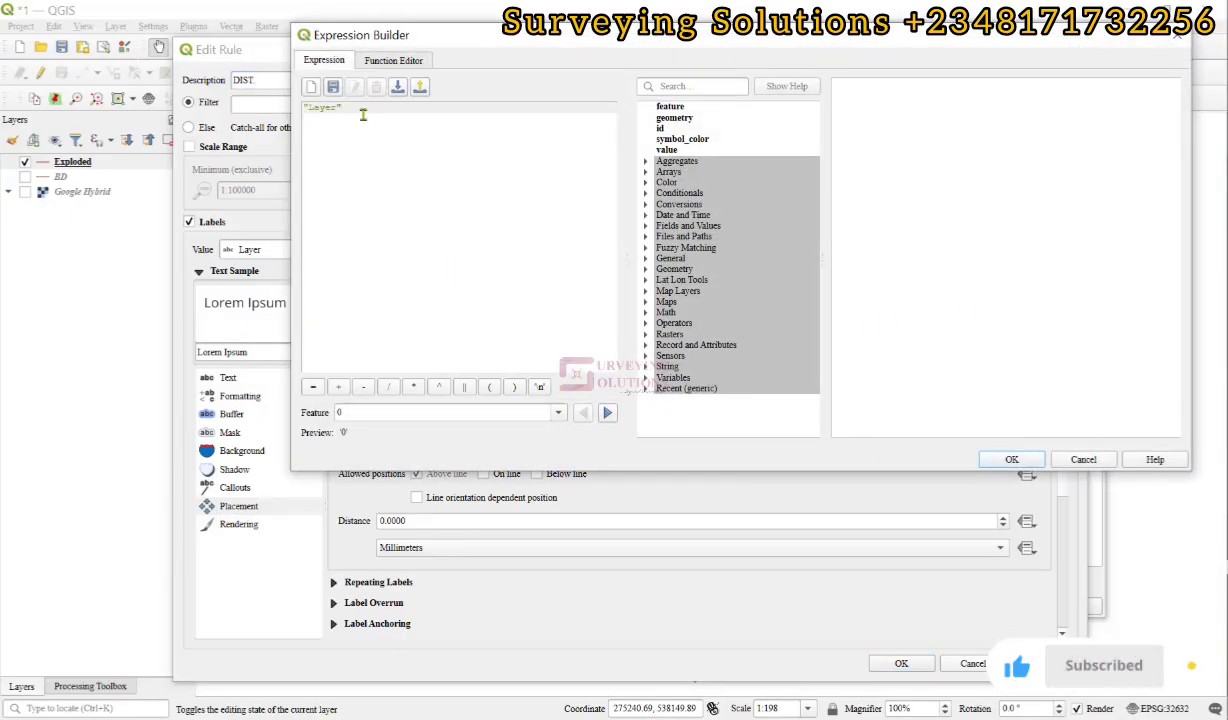
drag(363, 115, 279, 108)
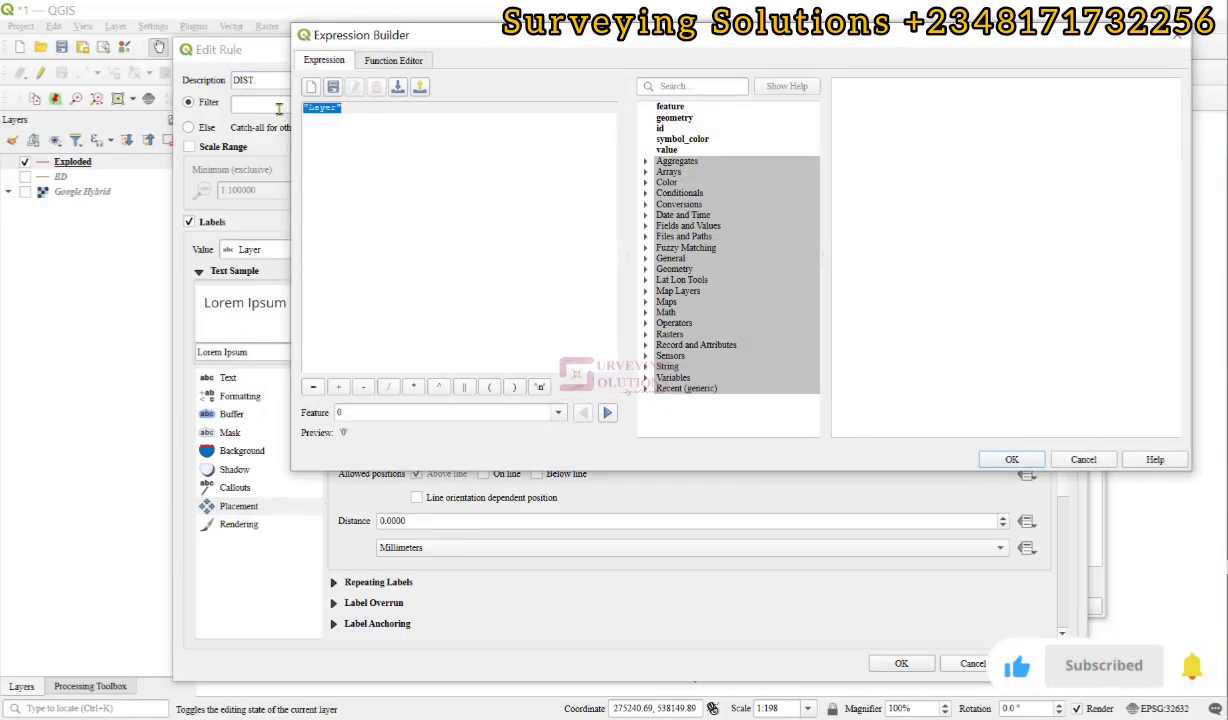
text(round(length($geometry), 2) || ' m')
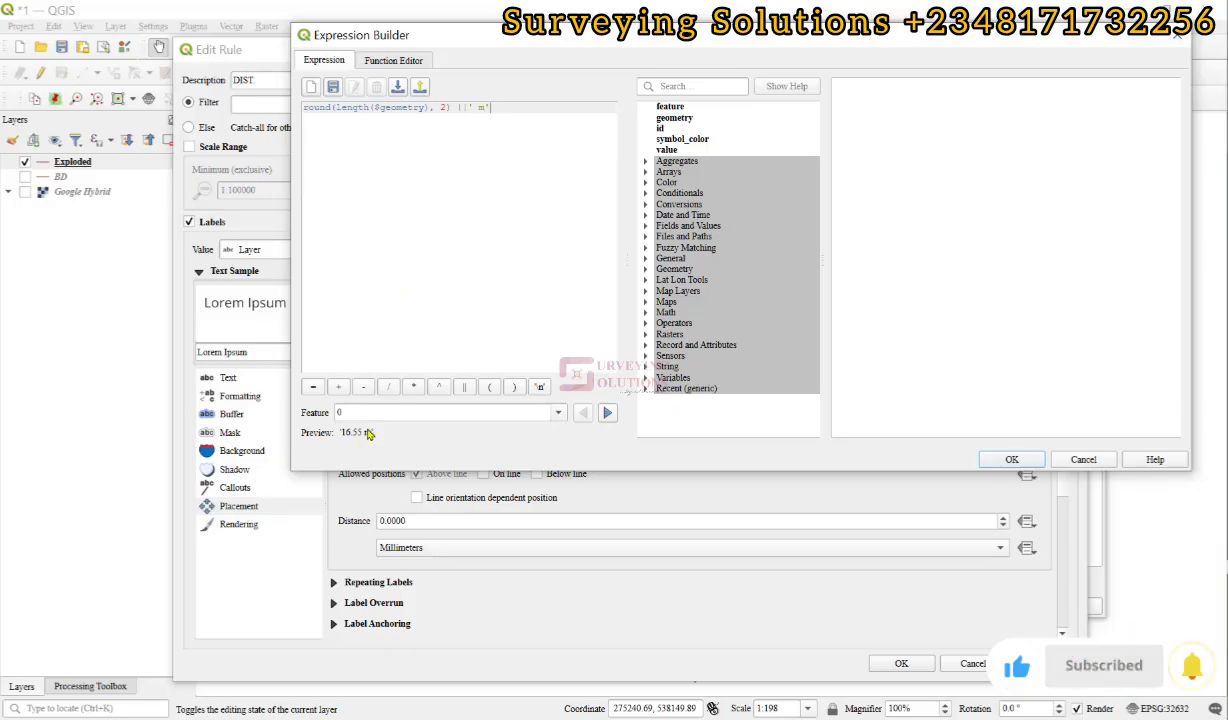
Place the DIST labels below the line, following line direction, and save the rule
click(1010, 459)
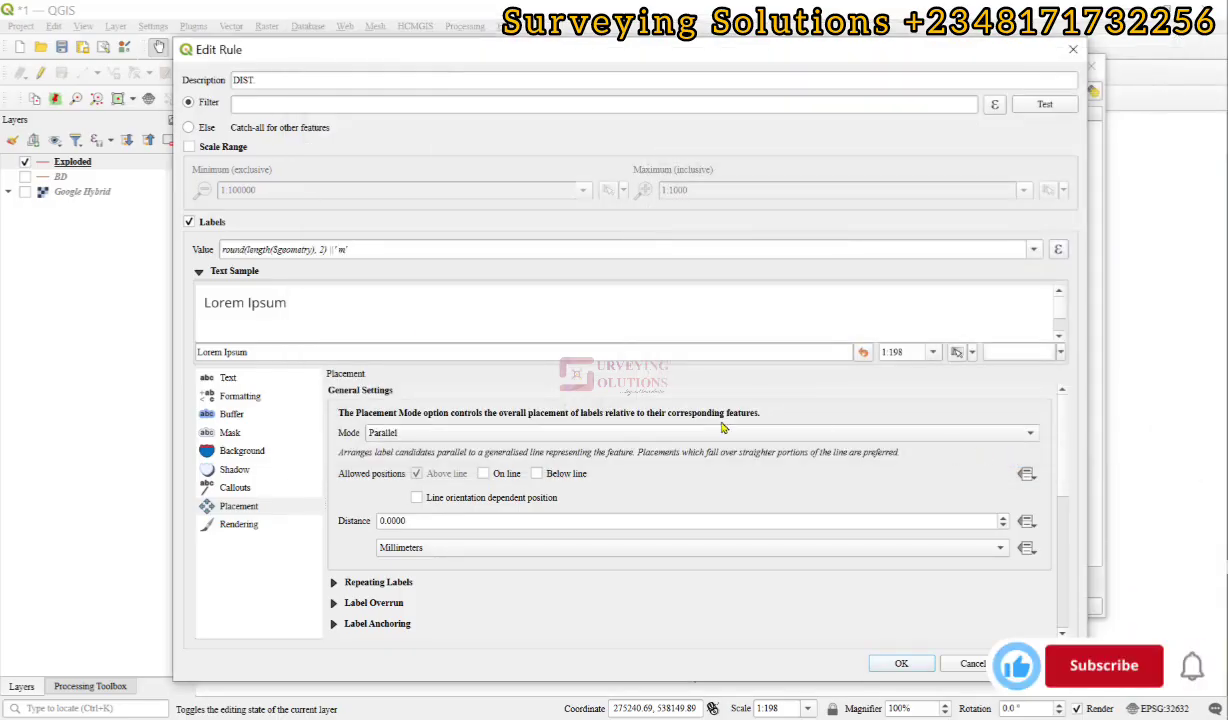
click(537, 474)
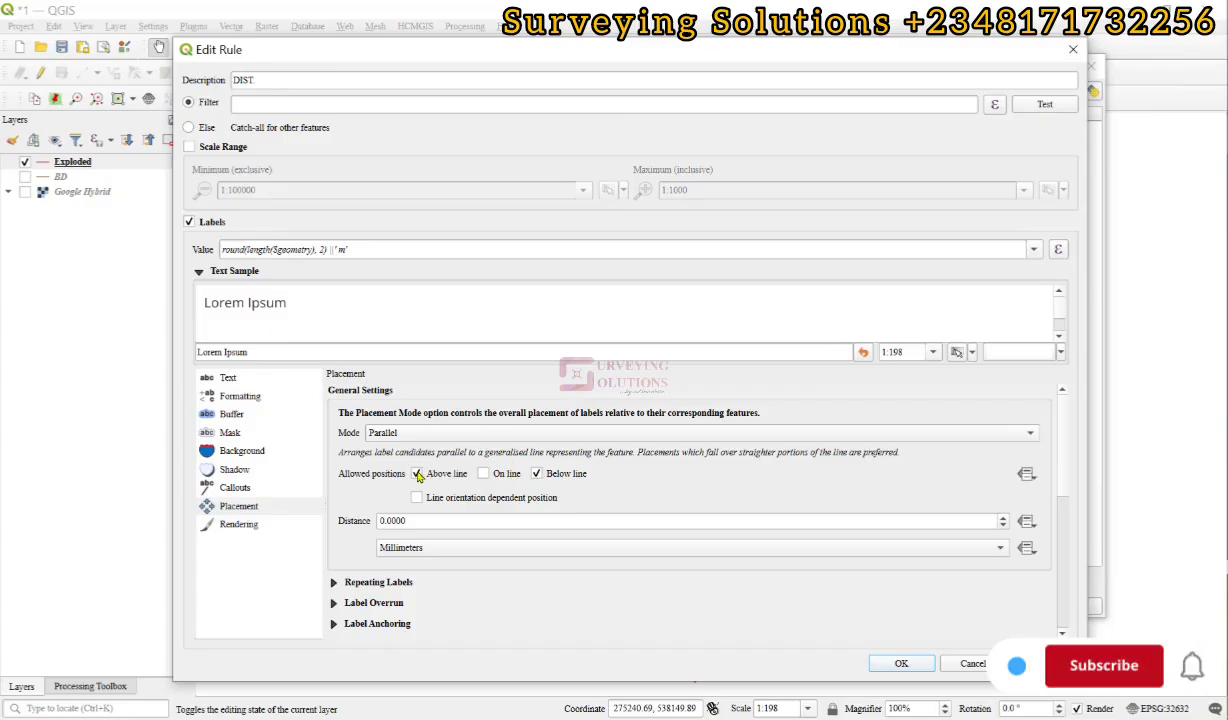
click(417, 474)
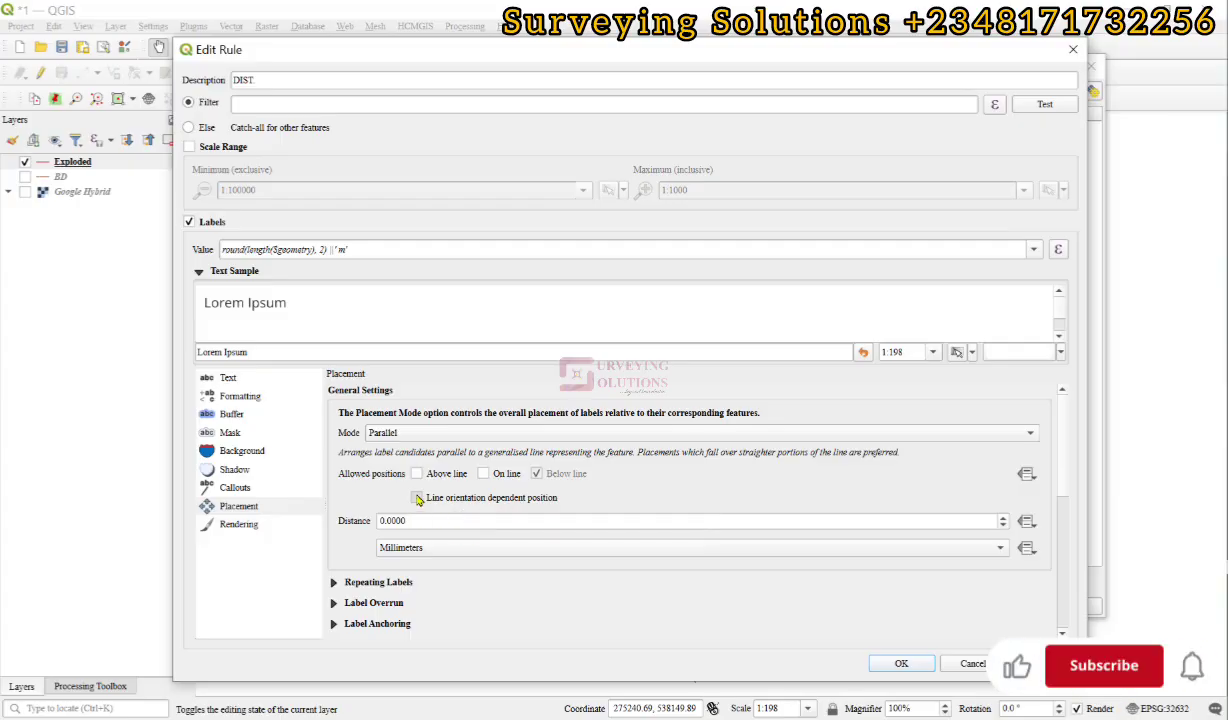
click(418, 498)
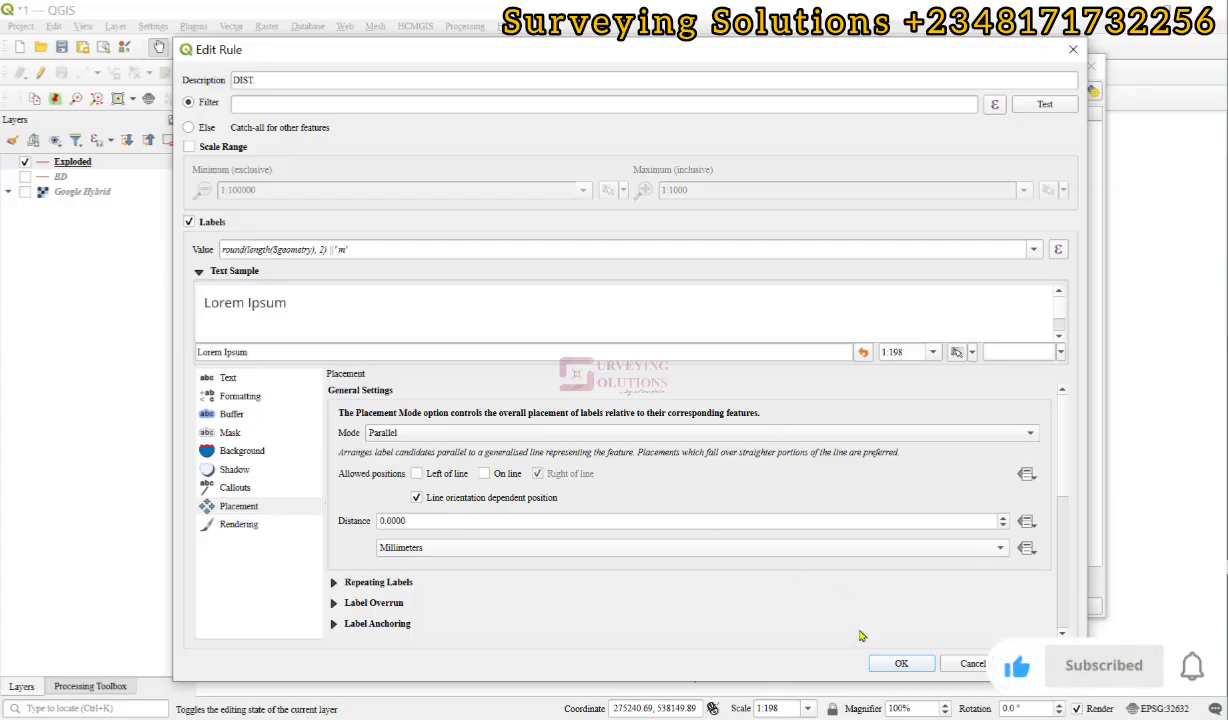
click(898, 664)
Apply the length labels and move the dialog aside to check 16.55 m, 30.87 m, etc
click(996, 607)
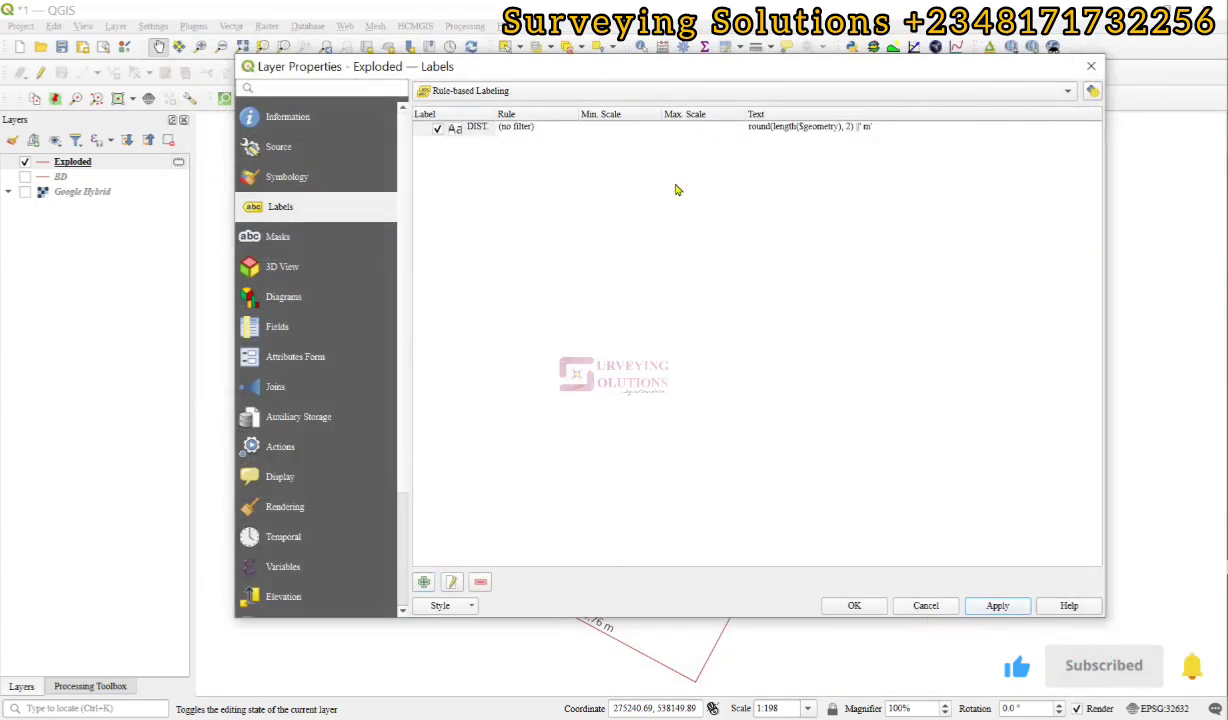
drag(700, 67, 557, 694)
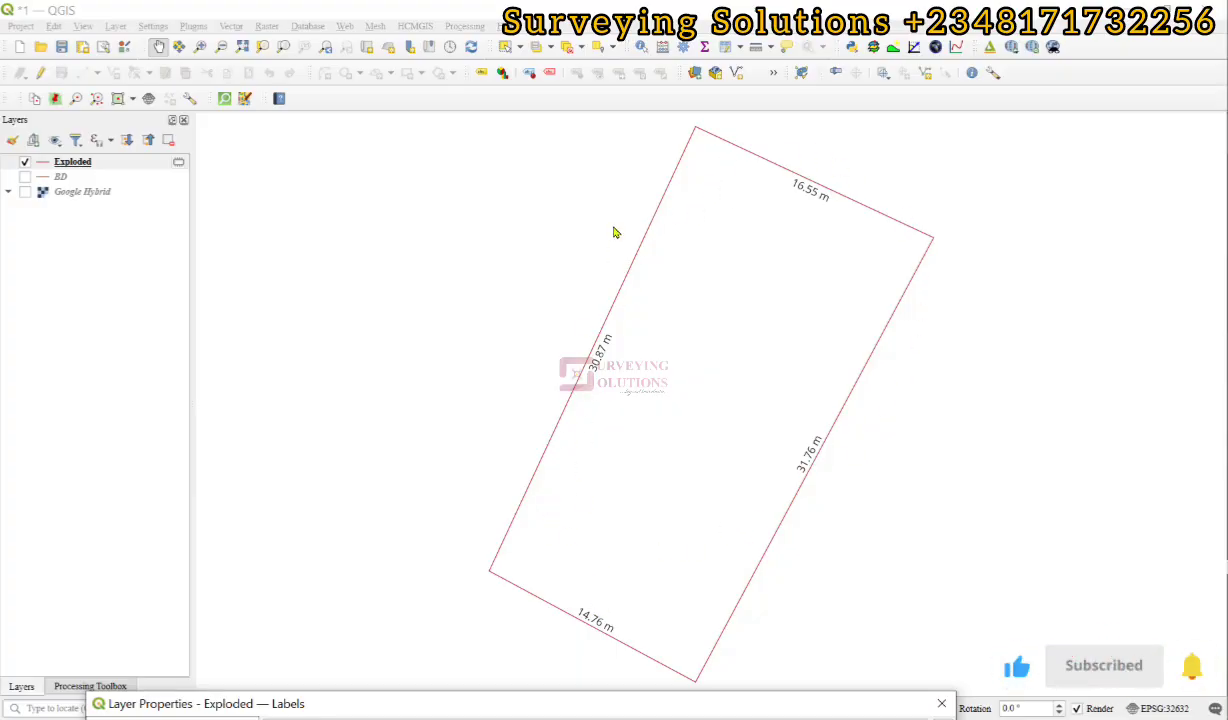
drag(424, 710, 537, 128)
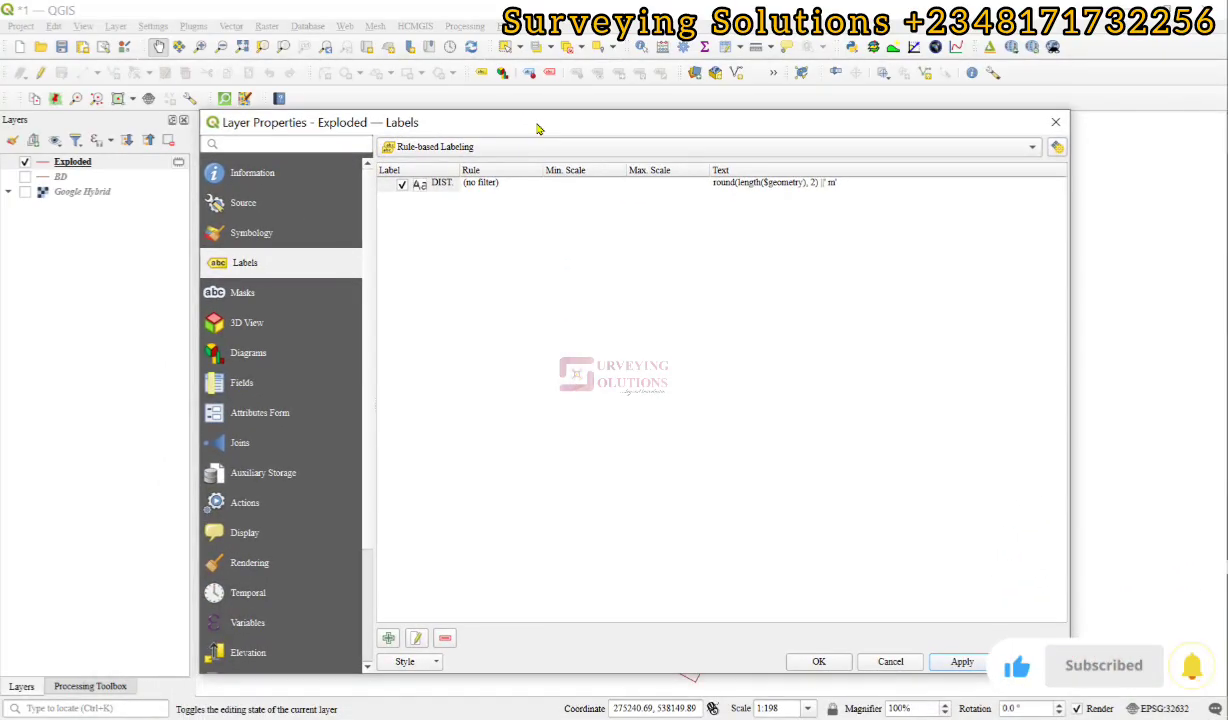
Add a second label rule and enter BRNG as its description
click(389, 640)
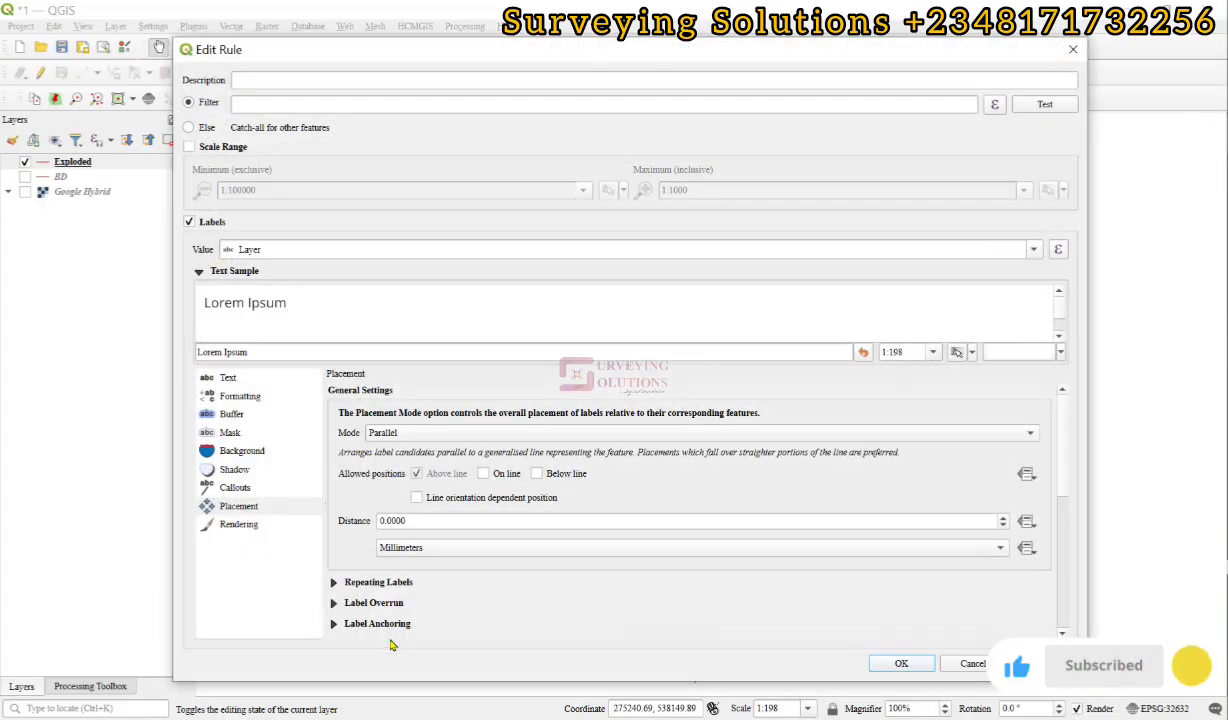
click(251, 79)
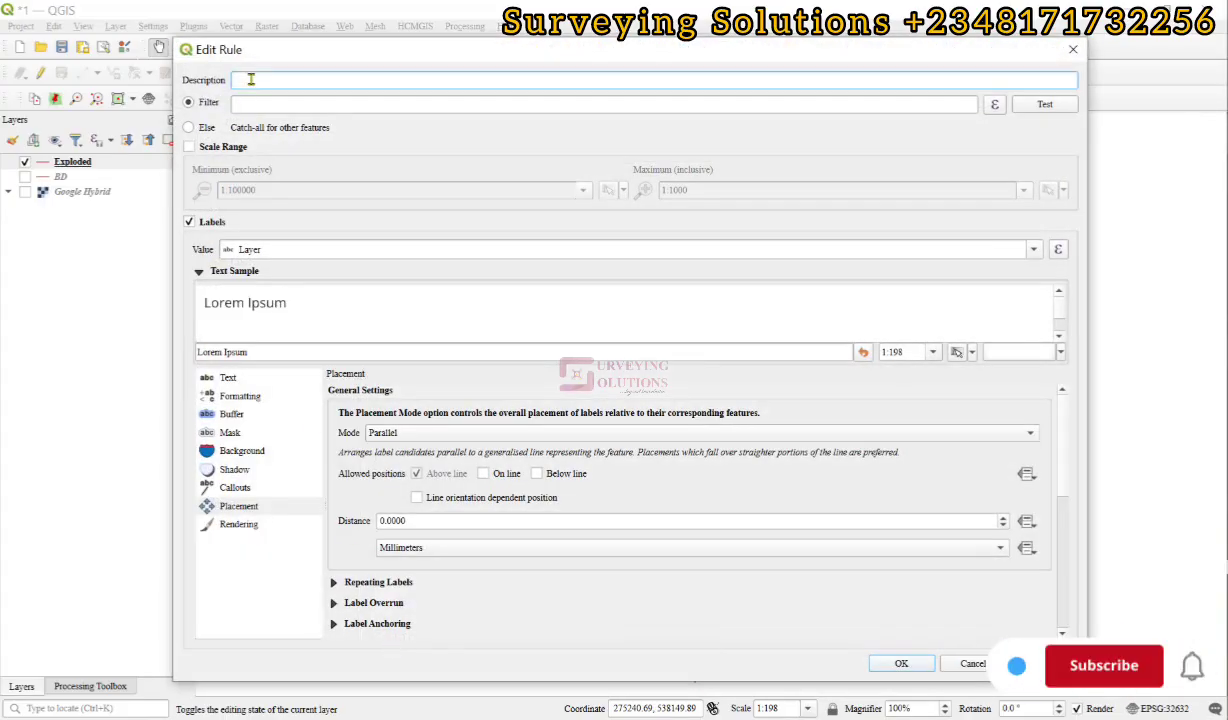
text(BRG)
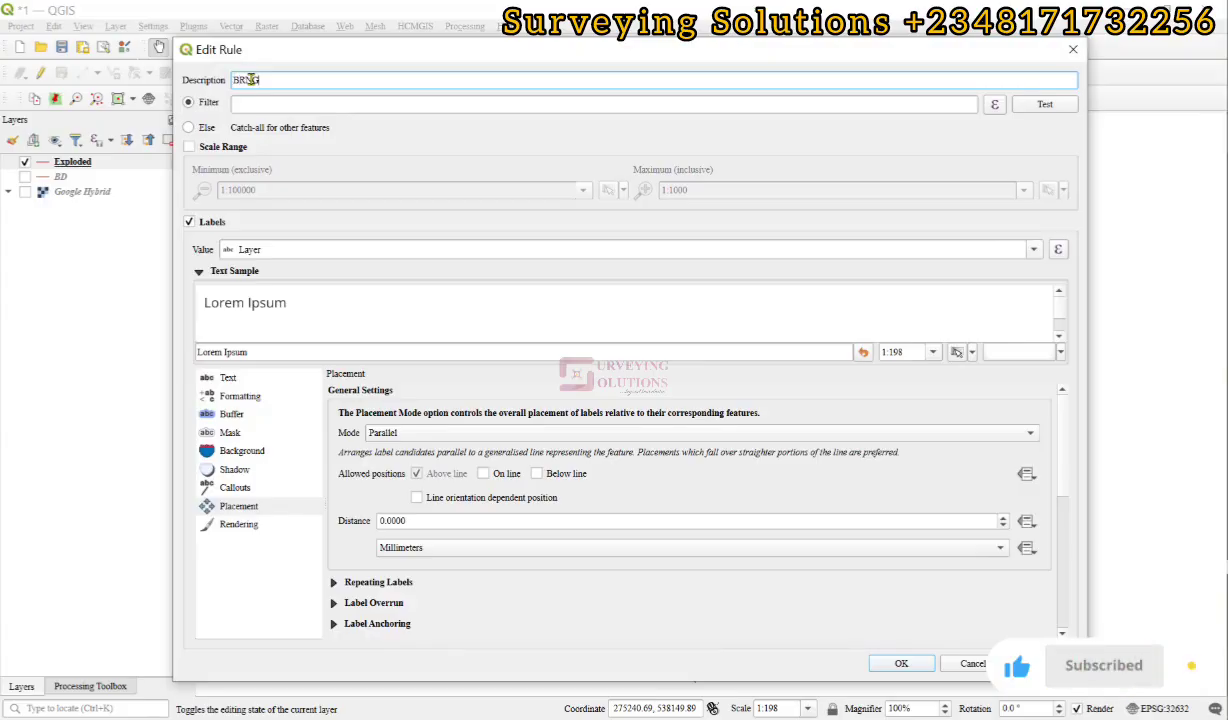
text(G)
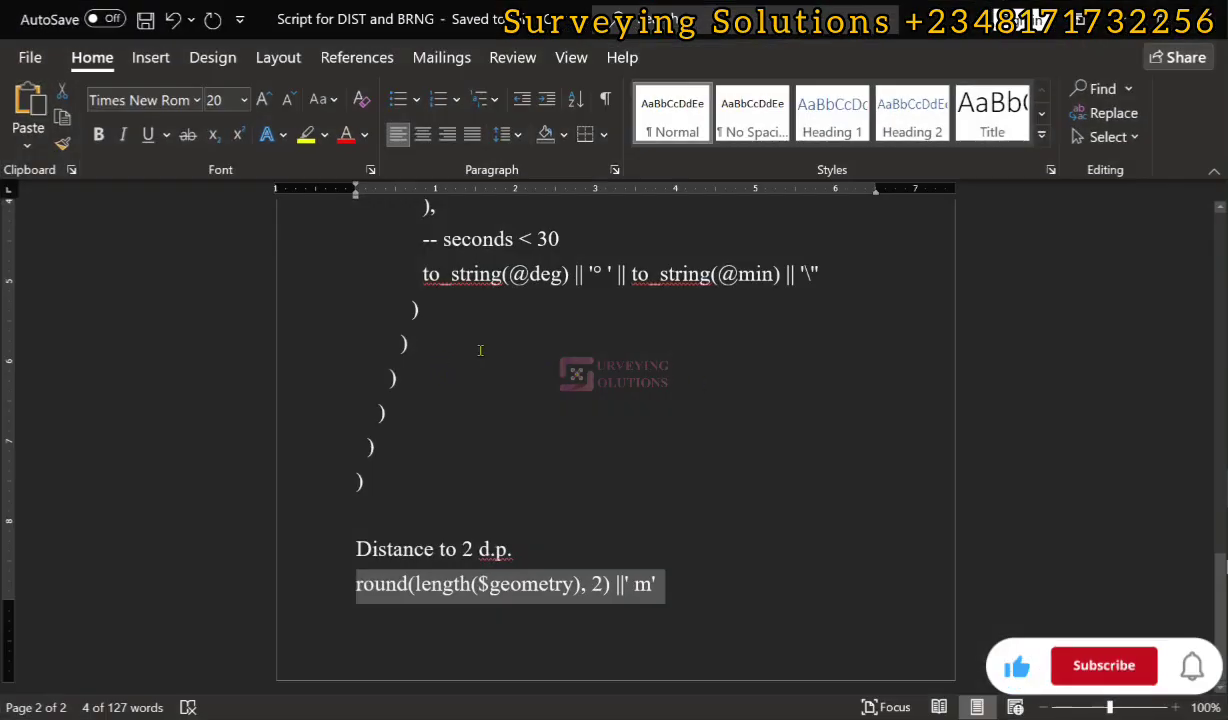
Select the 'Bearing in DM' with_variable expression in the Word script and return to QGIS
scroll(480, 350, up, 12)
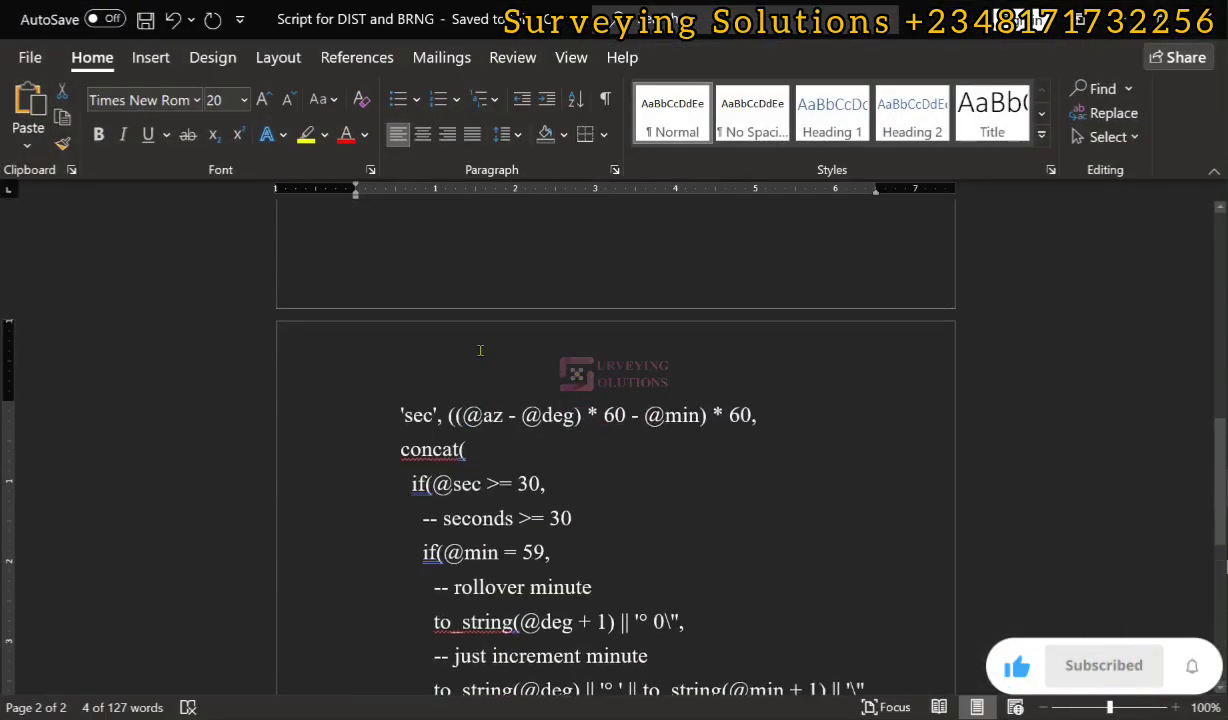
scroll(480, 350, up, 6)
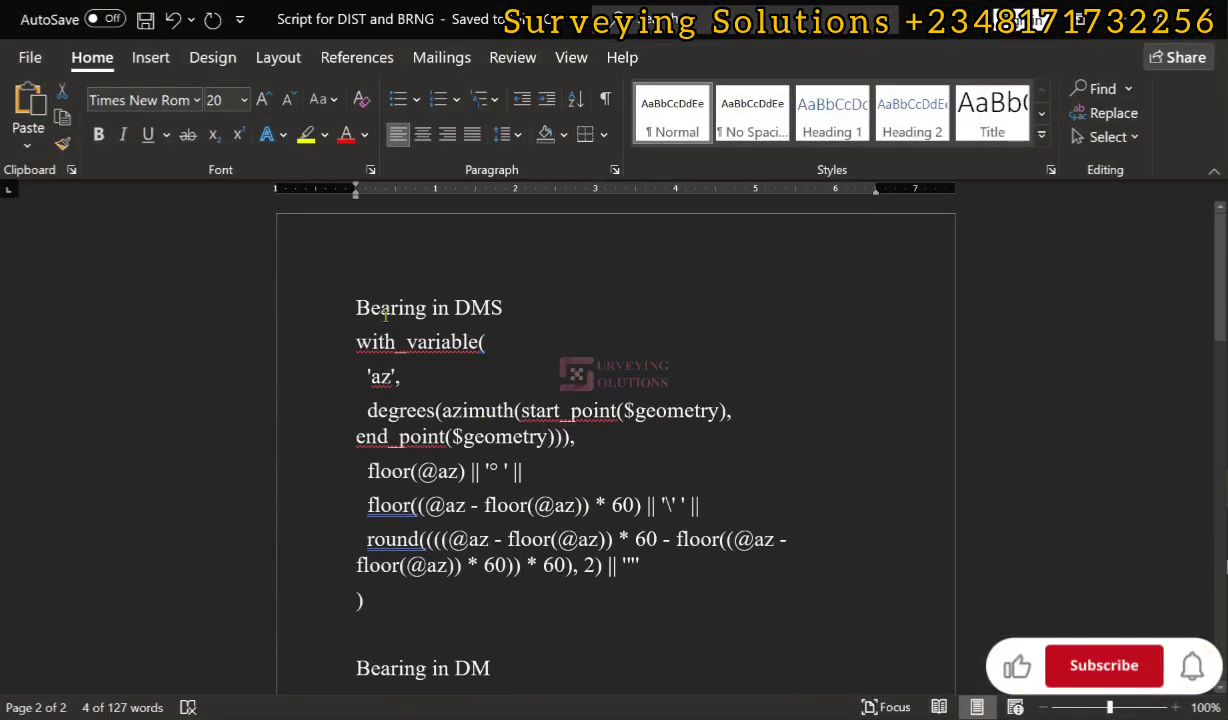
scroll(546, 443, down, 6)
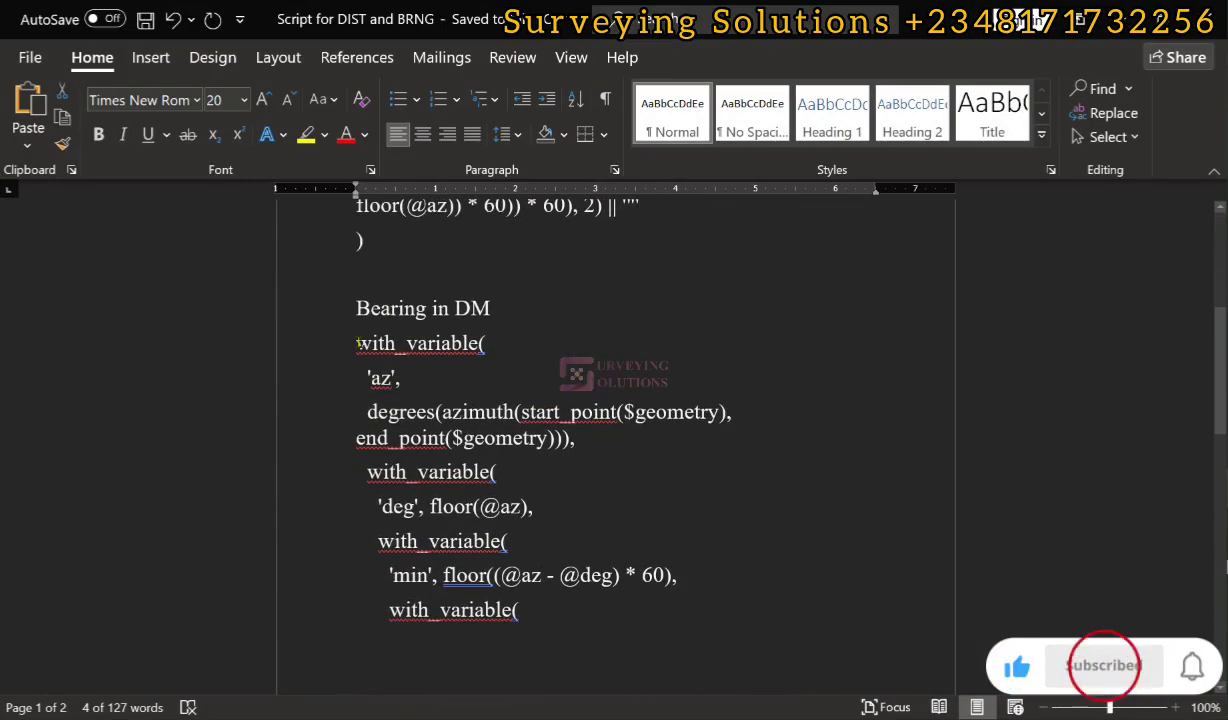
drag(350, 335, 425, 447)
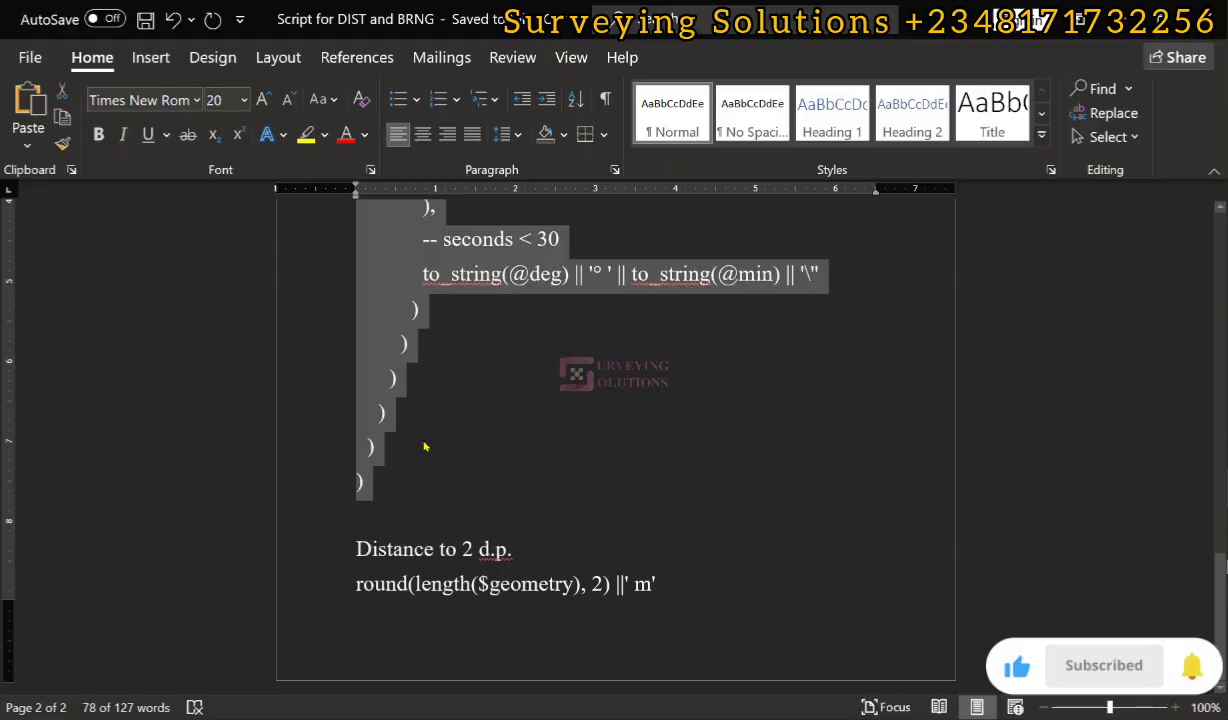
key(alt+Tab)
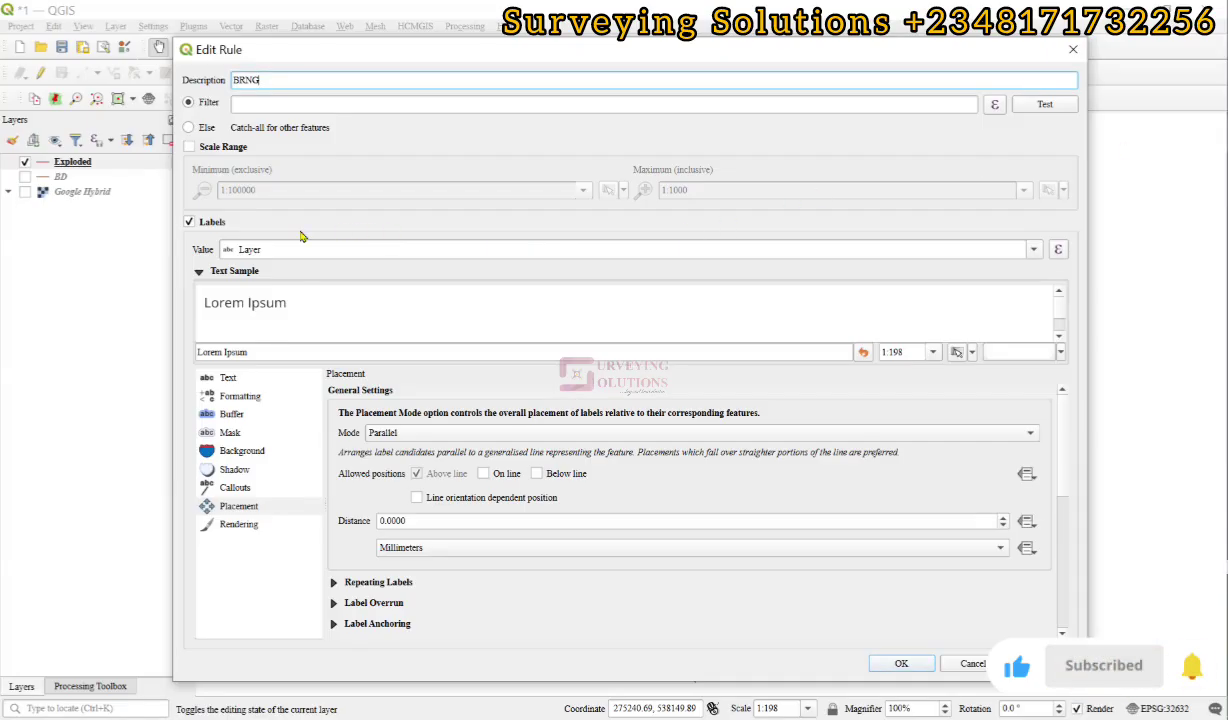
Replace the BRNG rule's Layer value with the pasted bearing-in-DM expression, previewing 115° 1'
click(1057, 249)
drag(355, 116, 300, 104)
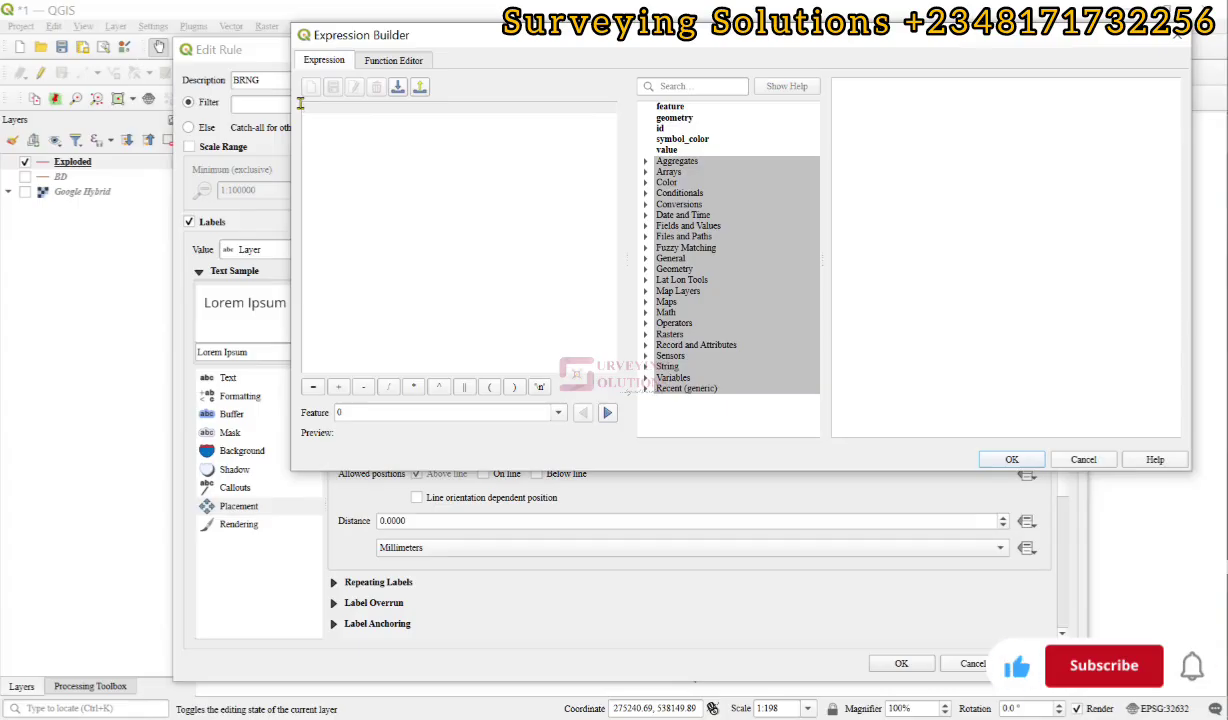
key(ctrl+v)
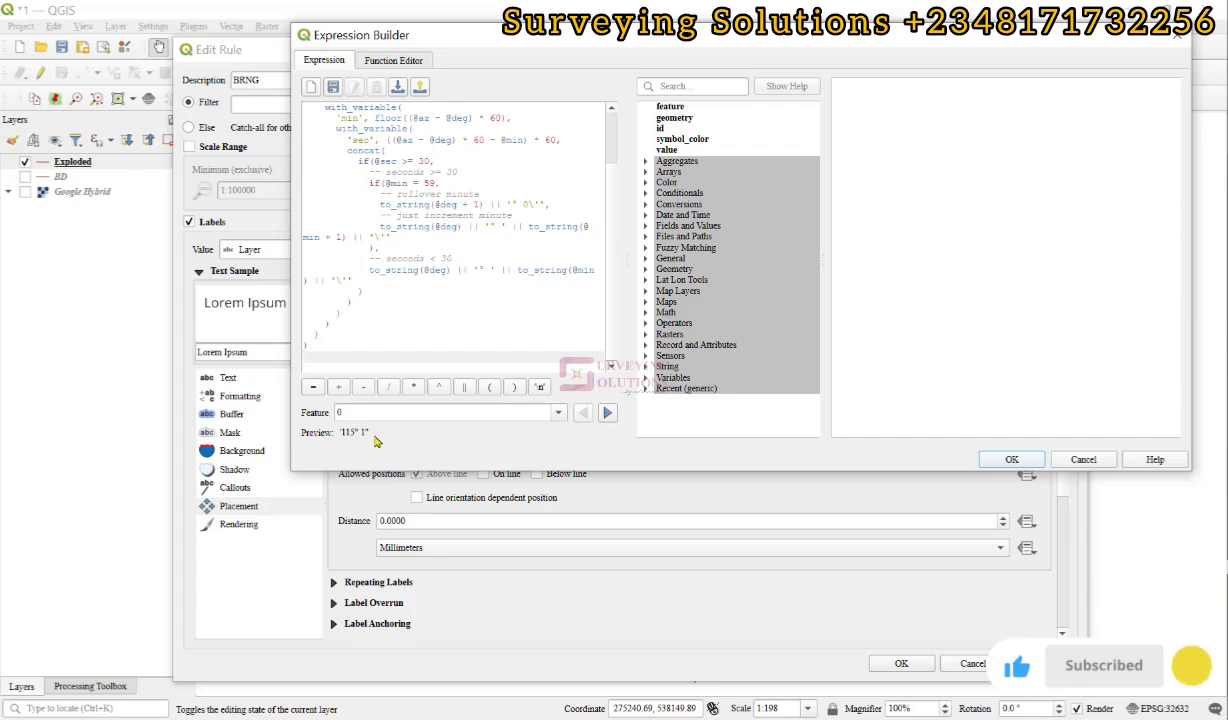
click(1012, 460)
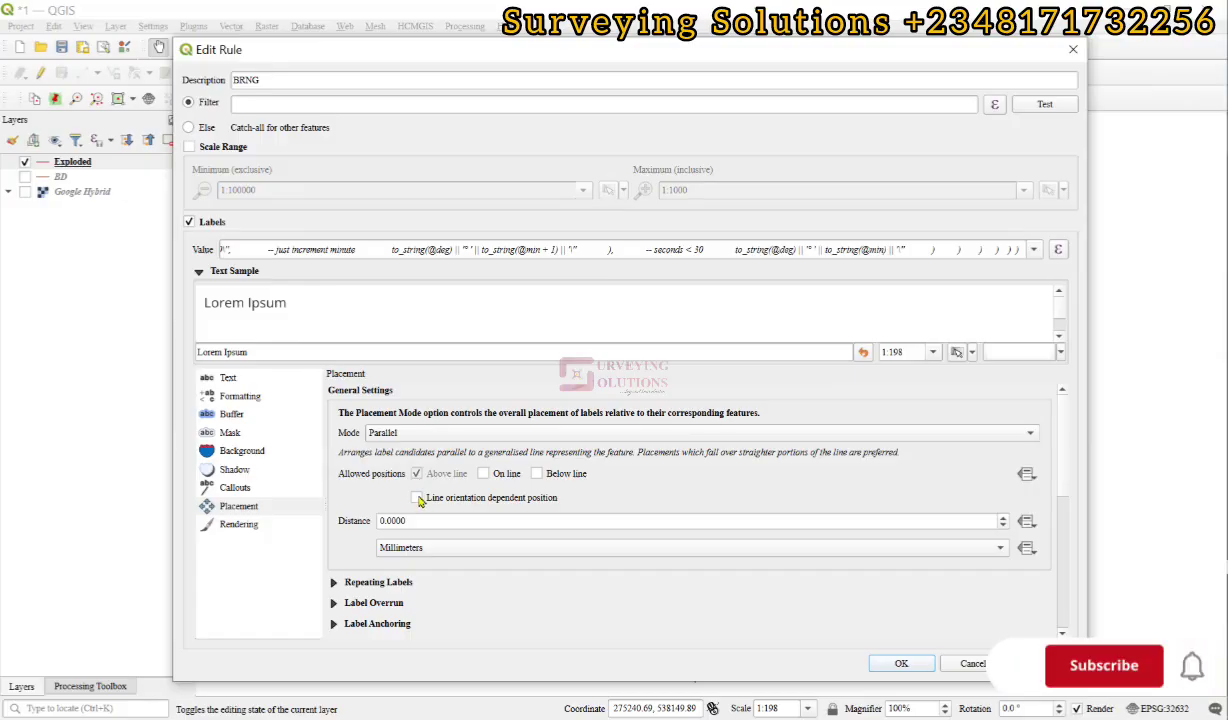
Enable 'Line orientation dependent position' for the BRNG label and save the rule
click(418, 499)
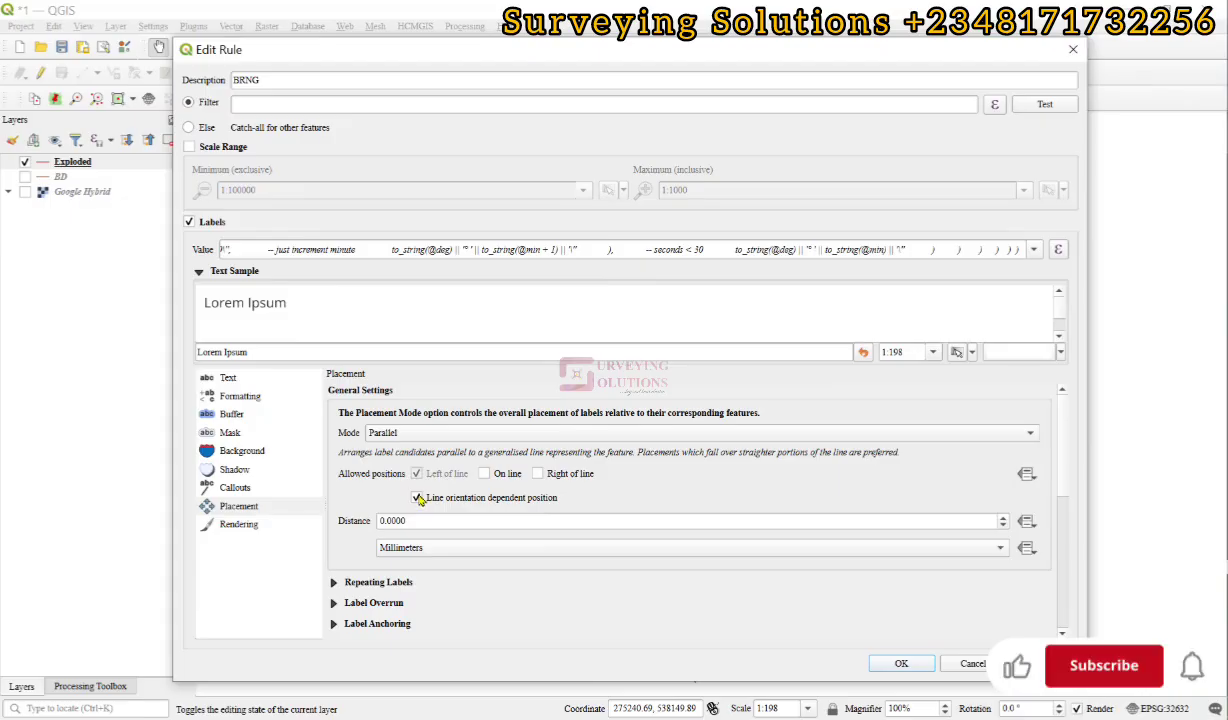
click(418, 499)
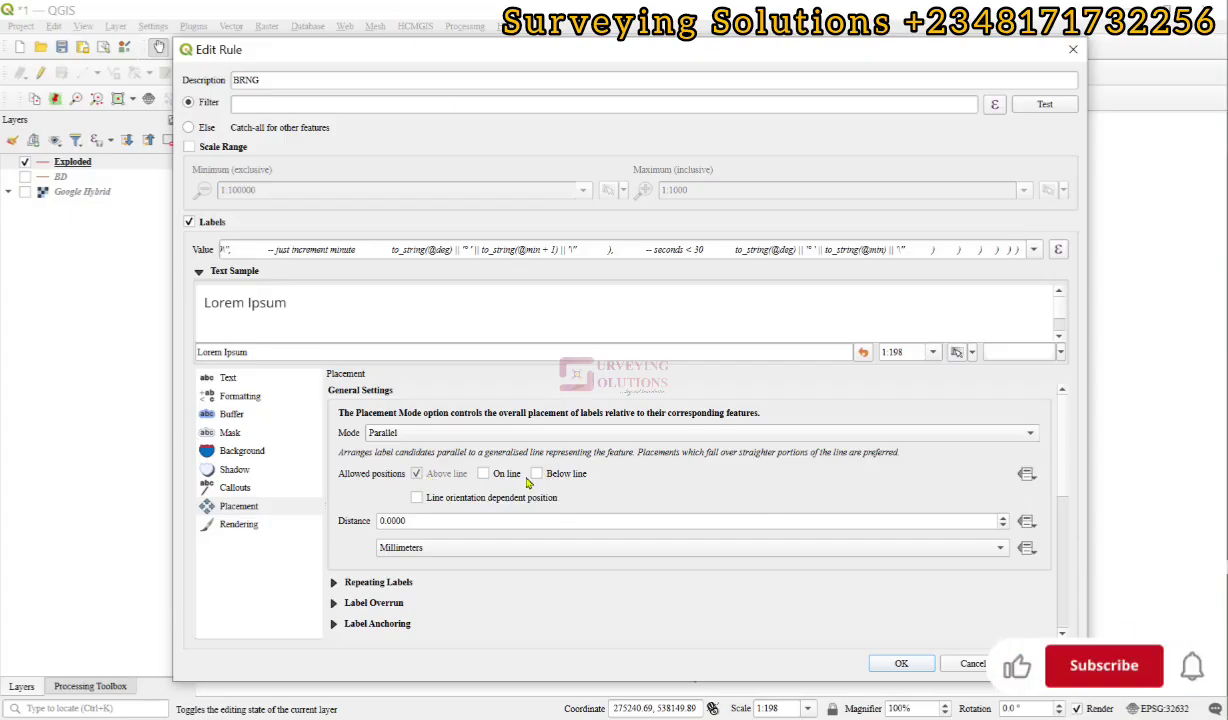
click(430, 497)
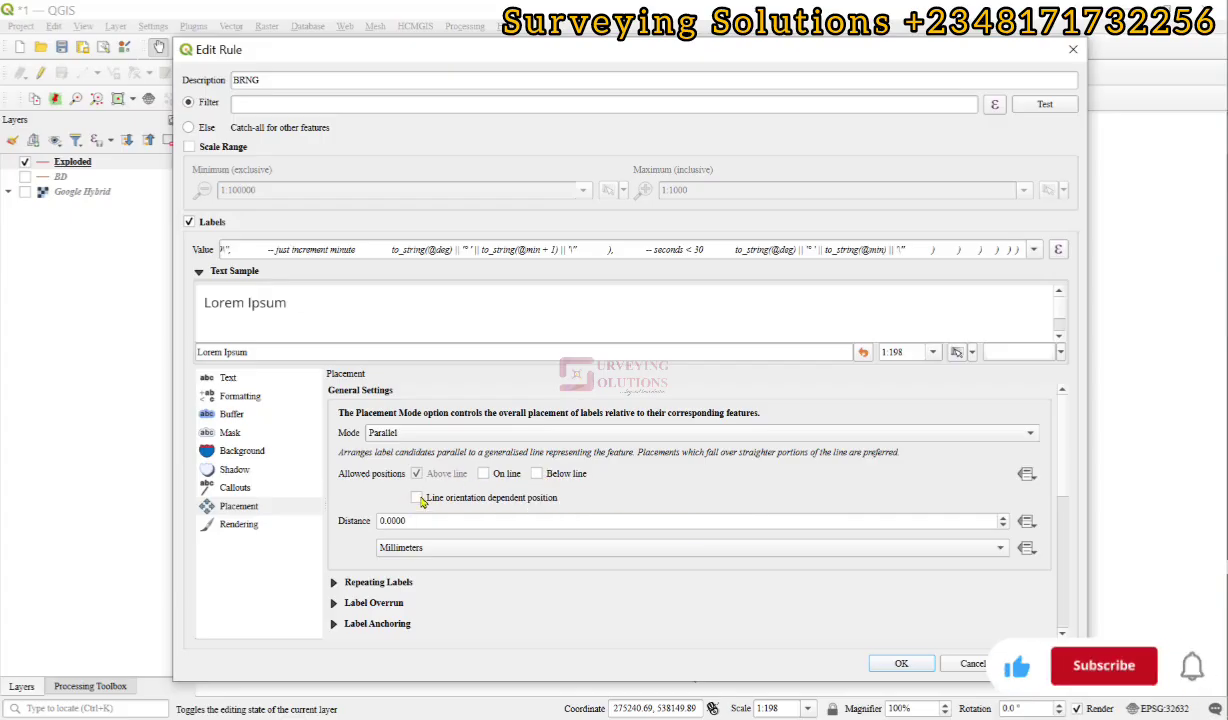
click(418, 498)
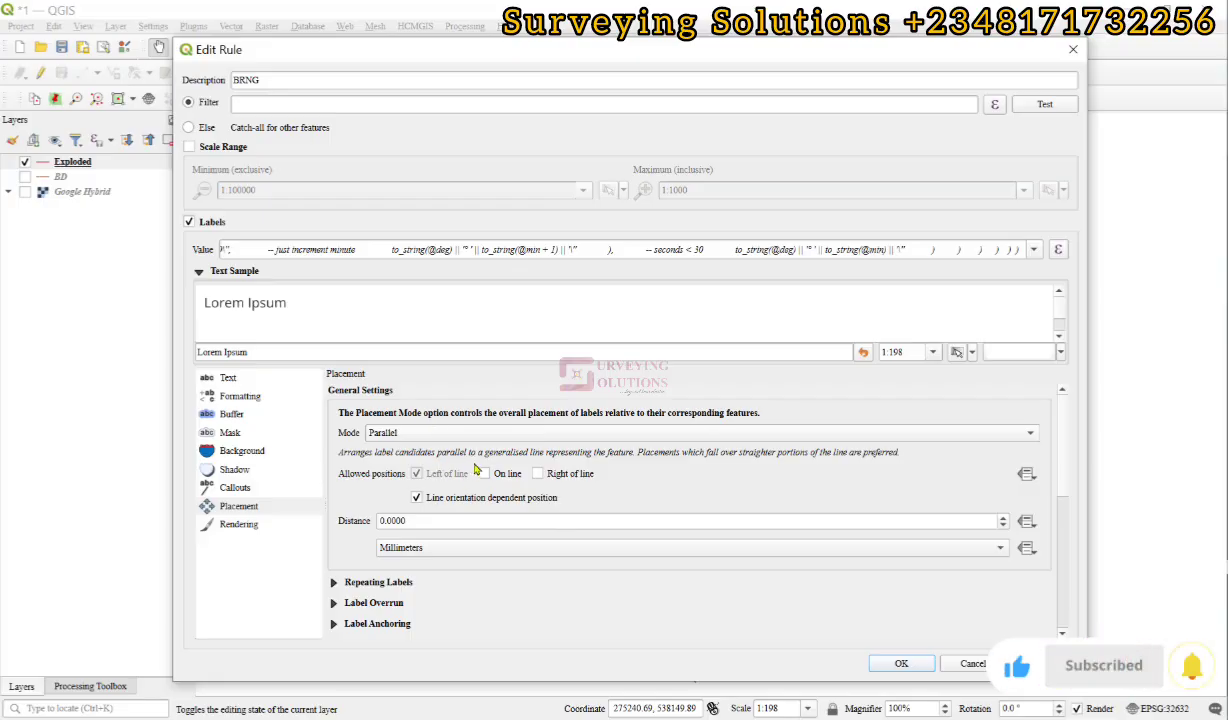
click(901, 664)
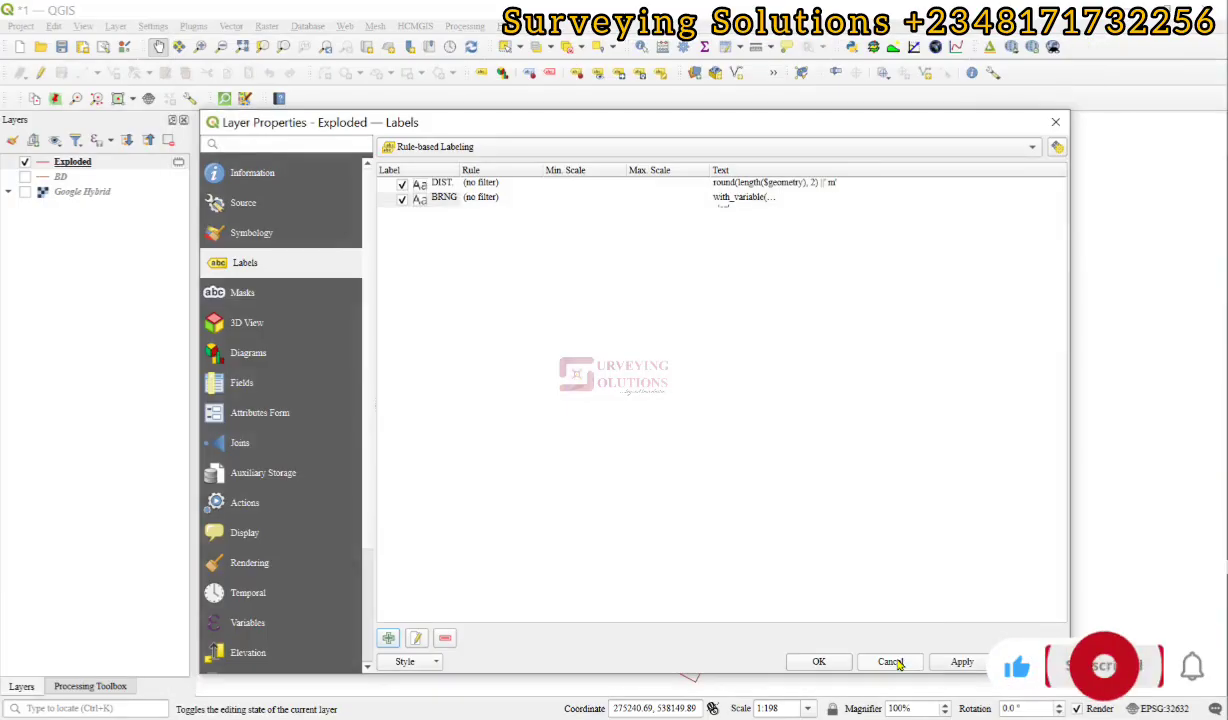
Apply the labels, verify bearings like 115° 1' and 24° 54' appear, then close properties
click(955, 662)
drag(712, 126, 704, 677)
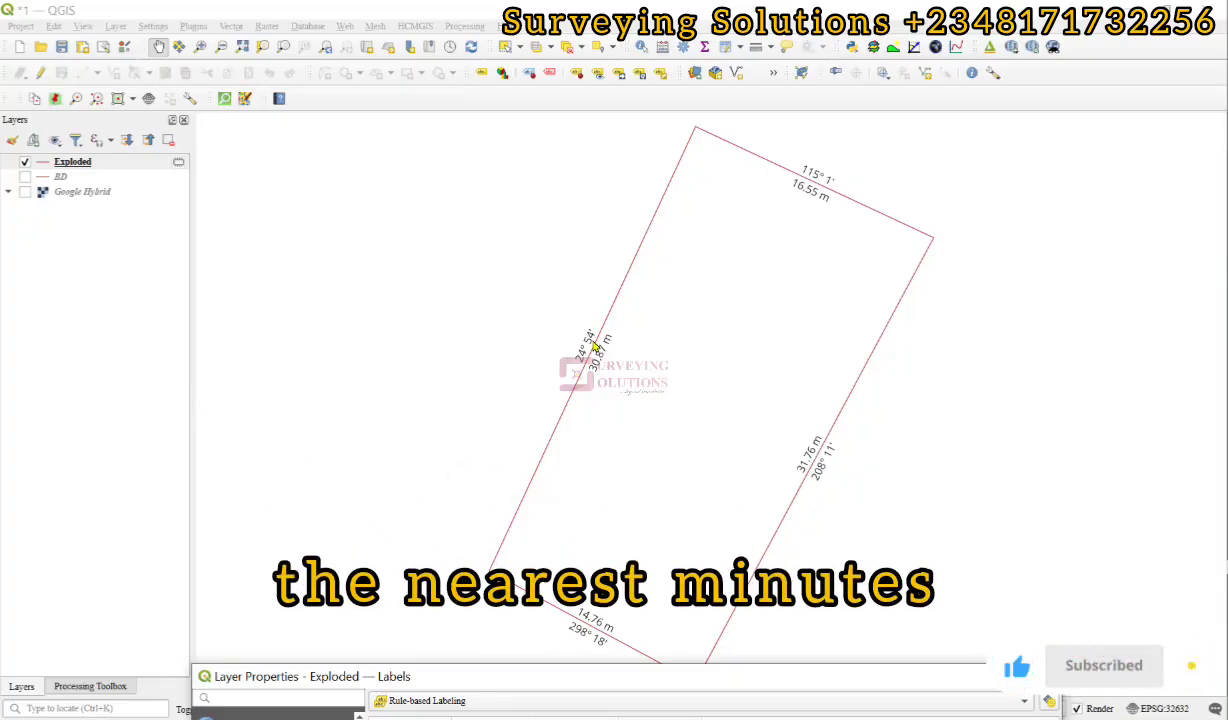
drag(658, 677, 605, 124)
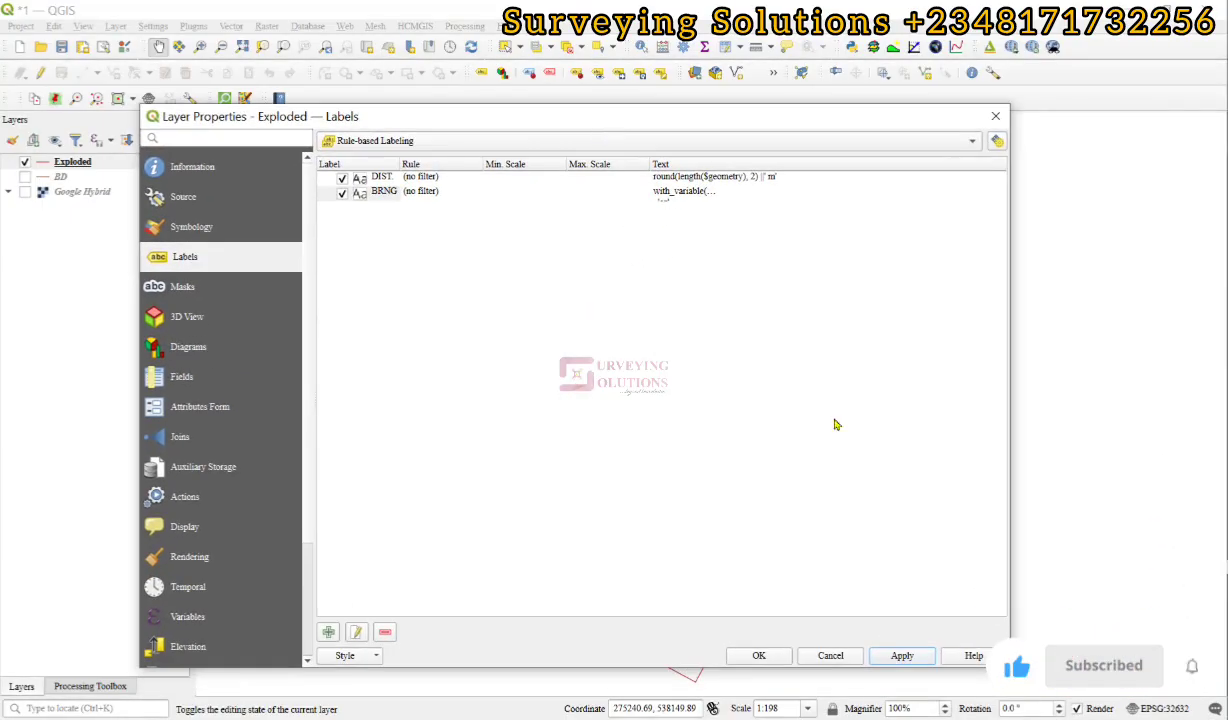
click(759, 655)
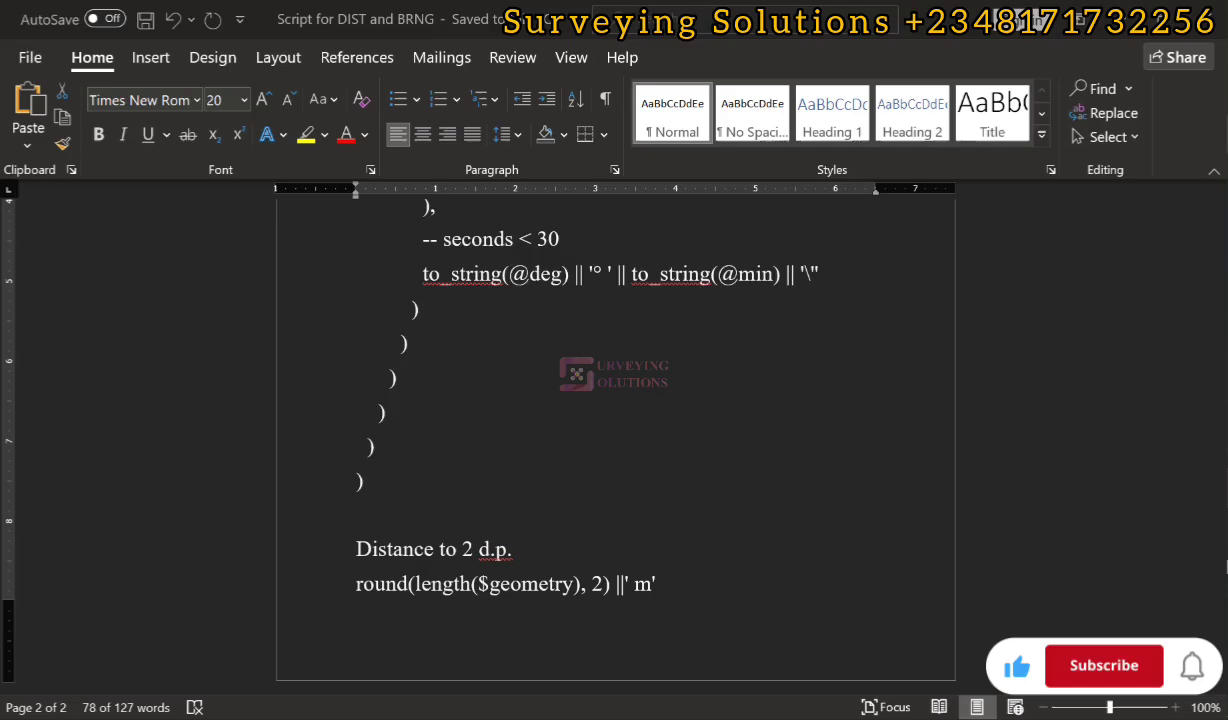
drag(362, 480, 521, 392)
scroll(525, 385, up, 3)
scroll(530, 377, up, 10)
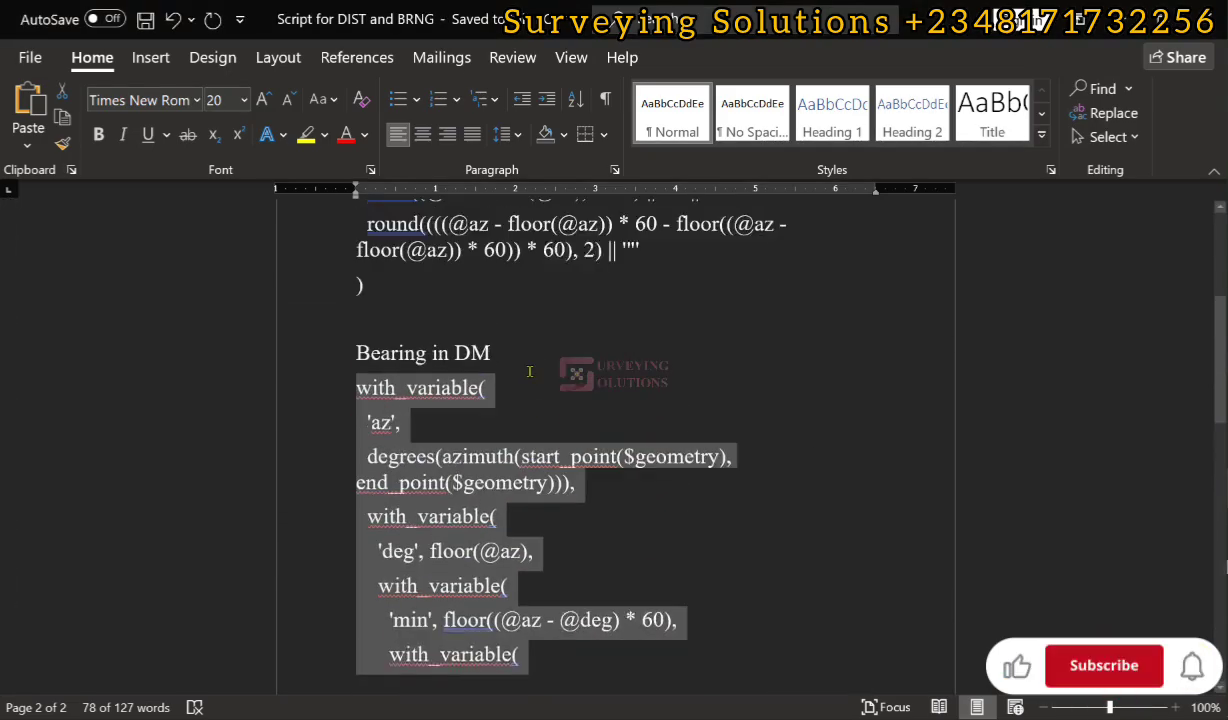
scroll(530, 372, up, 8)
scroll(718, 455, down, 5)
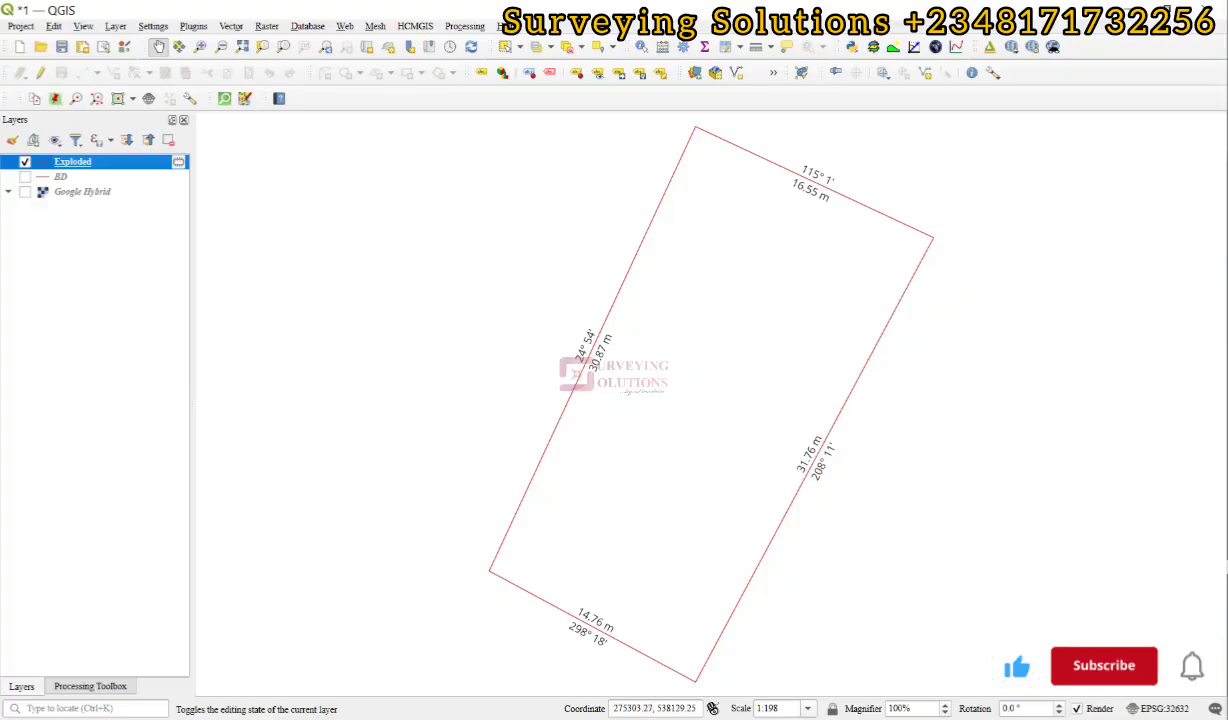
key(alt+Tab)
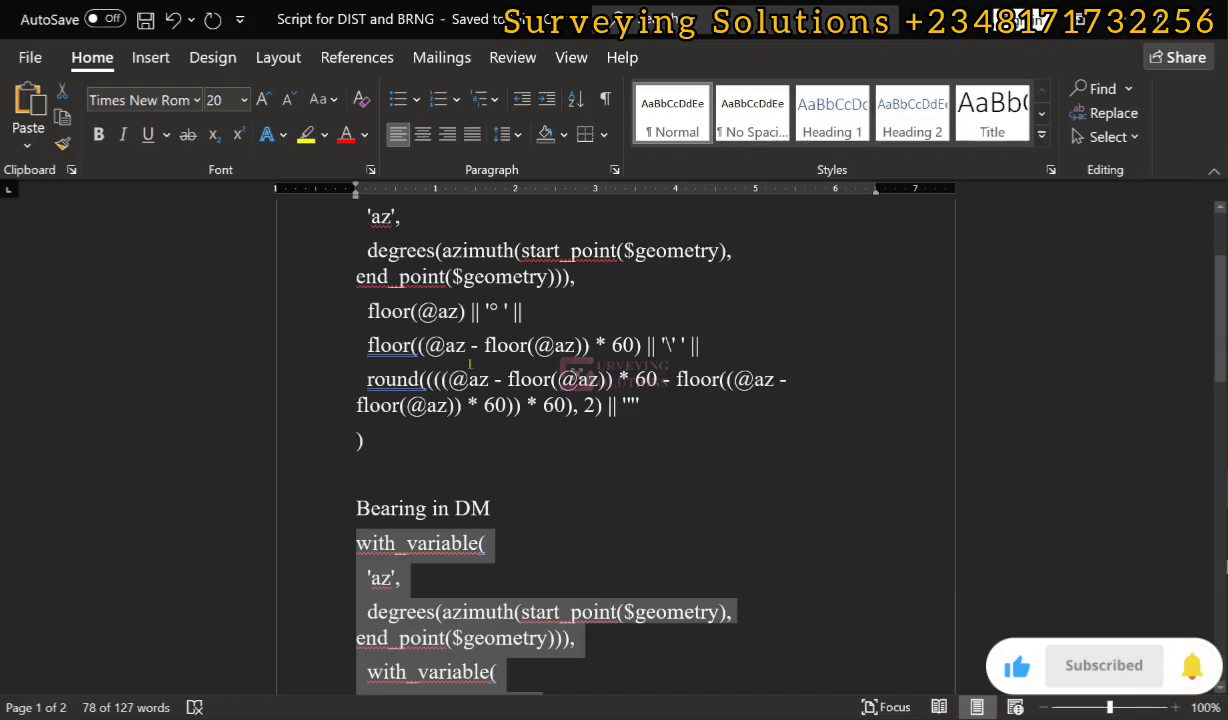
scroll(462, 397, up, 3)
scroll(462, 397, down, 3)
scroll(462, 397, down, 3)
scroll(462, 397, down, 1)
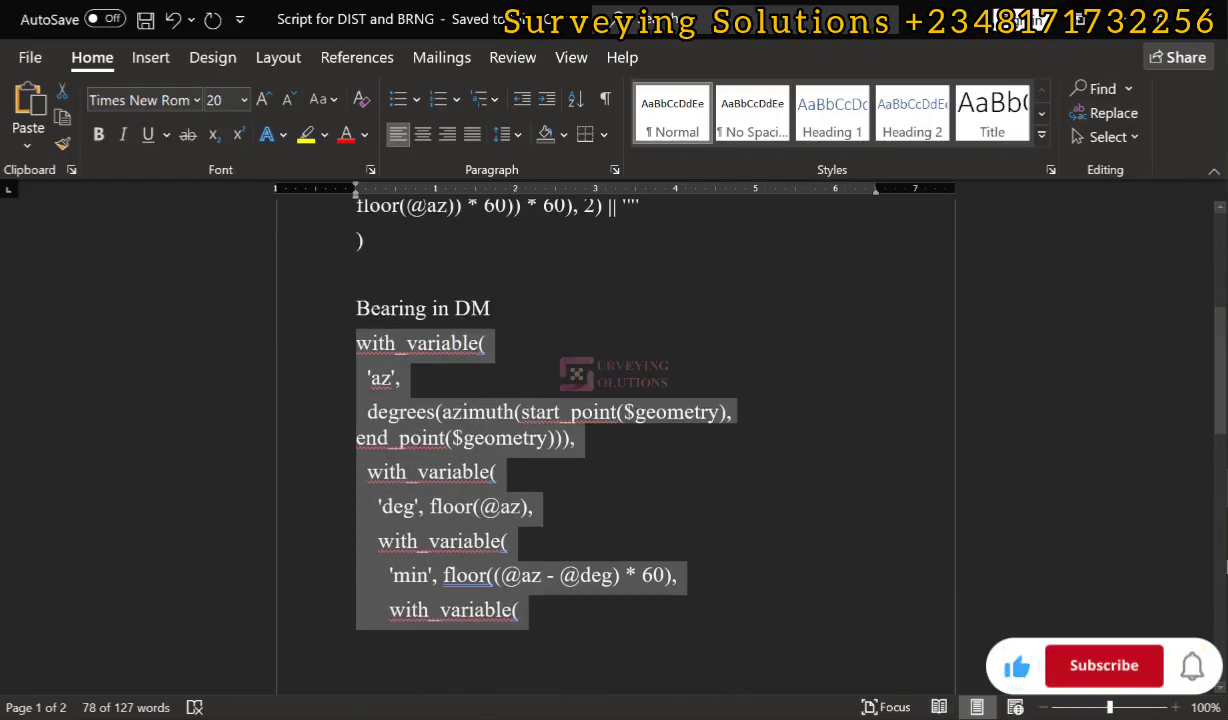